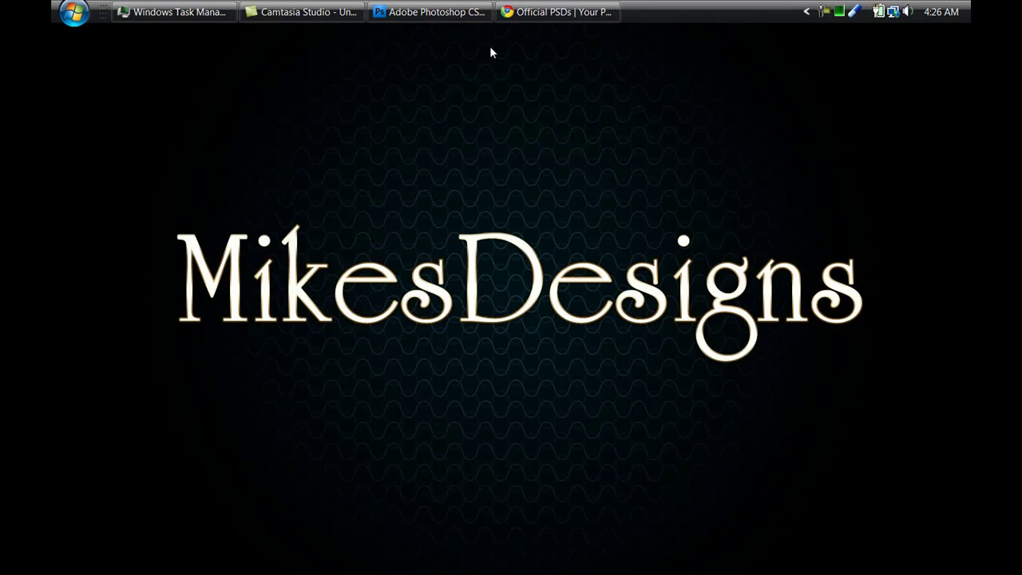
- Bring the finished Music Banner.psd back on screen in Photoshop
{"action": "left_click", "coordinate": [440, 9]}
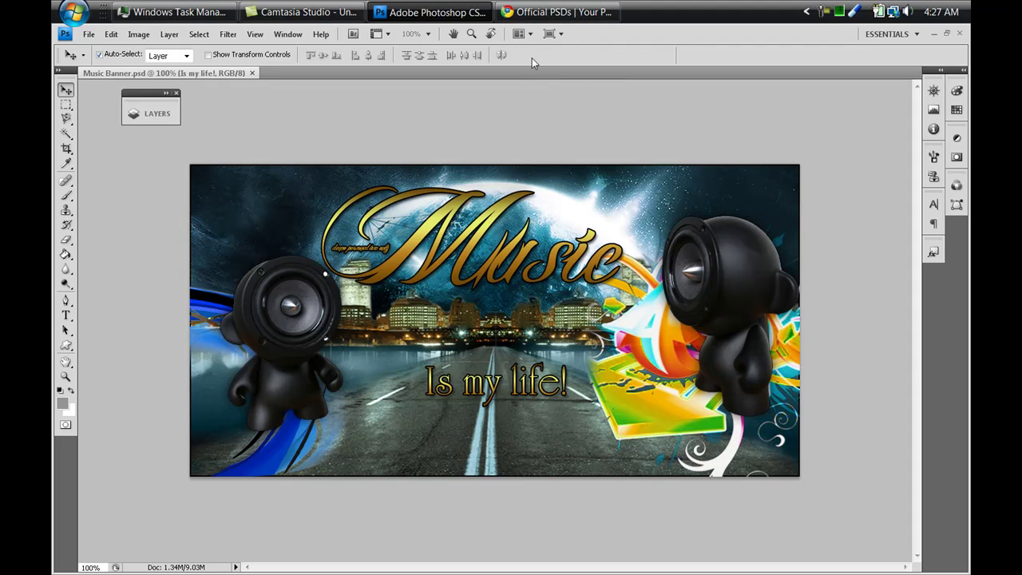
- Switch to Chrome and browse the Official PSDs site's newest PSDs listing
{"action": "left_click", "coordinate": [582, 14]}
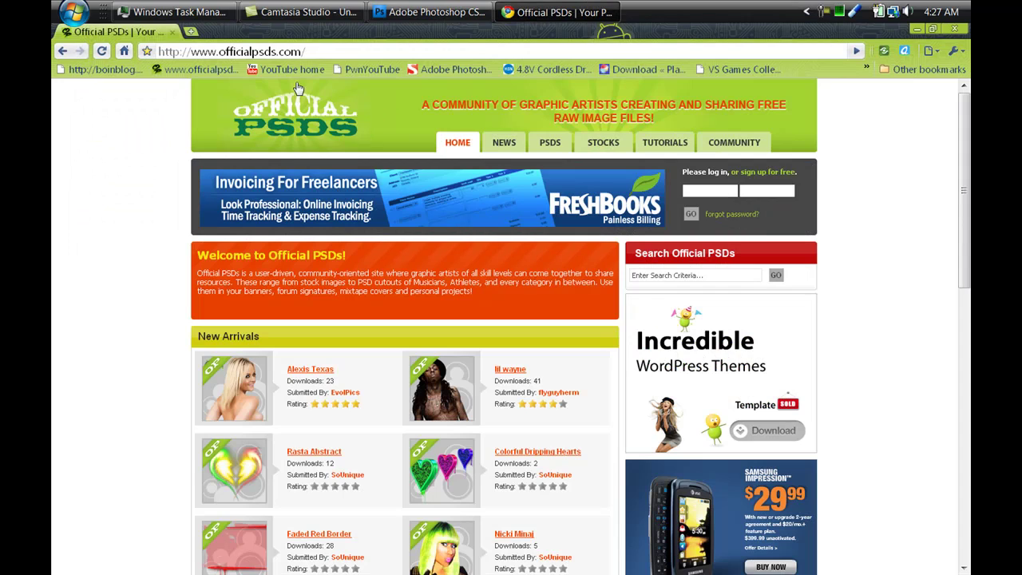
{"action": "left_click", "coordinate": [562, 155]}
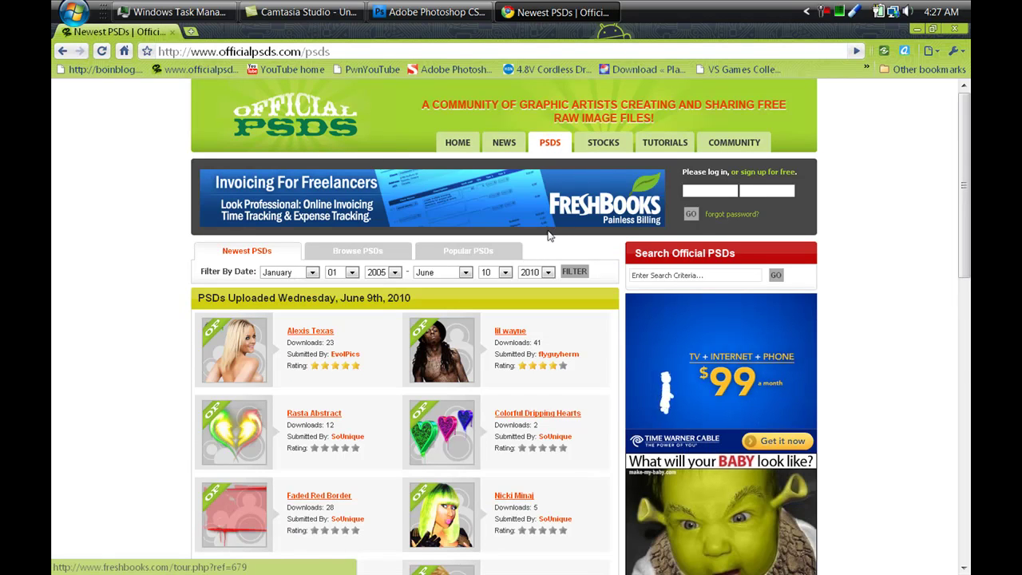
{"action": "scroll", "coordinate": [548, 229], "scroll_direction": "down", "scroll_amount": 2}
{"action": "scroll", "coordinate": [368, 188], "scroll_direction": "down", "scroll_amount": 3}
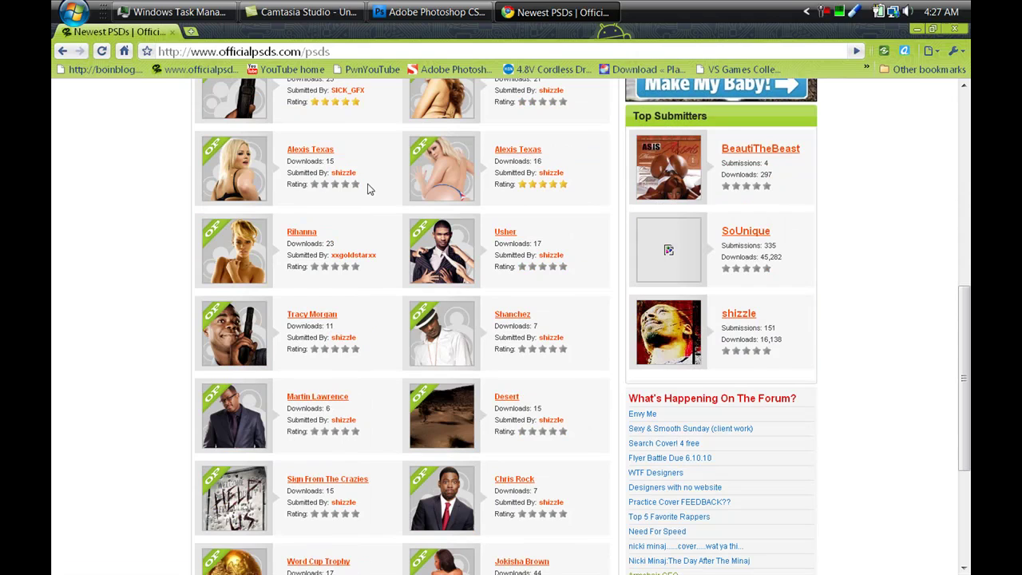
{"action": "scroll", "coordinate": [468, 295], "scroll_direction": "down", "scroll_amount": 3}
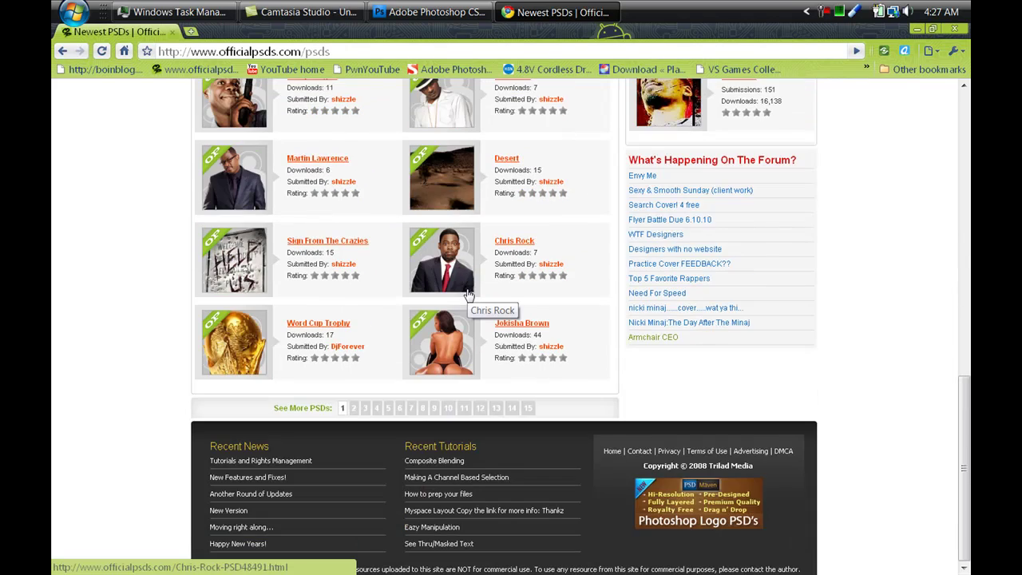
{"action": "scroll", "coordinate": [469, 295], "scroll_direction": "up", "scroll_amount": 8}
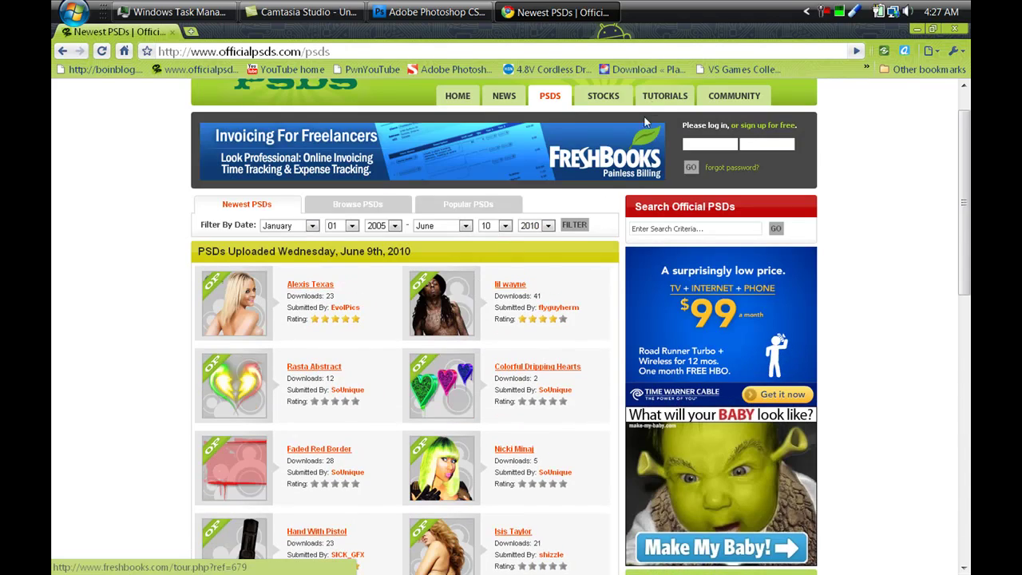
- Open the site's Tutorials page and scroll through the newest tutorials
{"action": "left_click", "coordinate": [653, 106]}
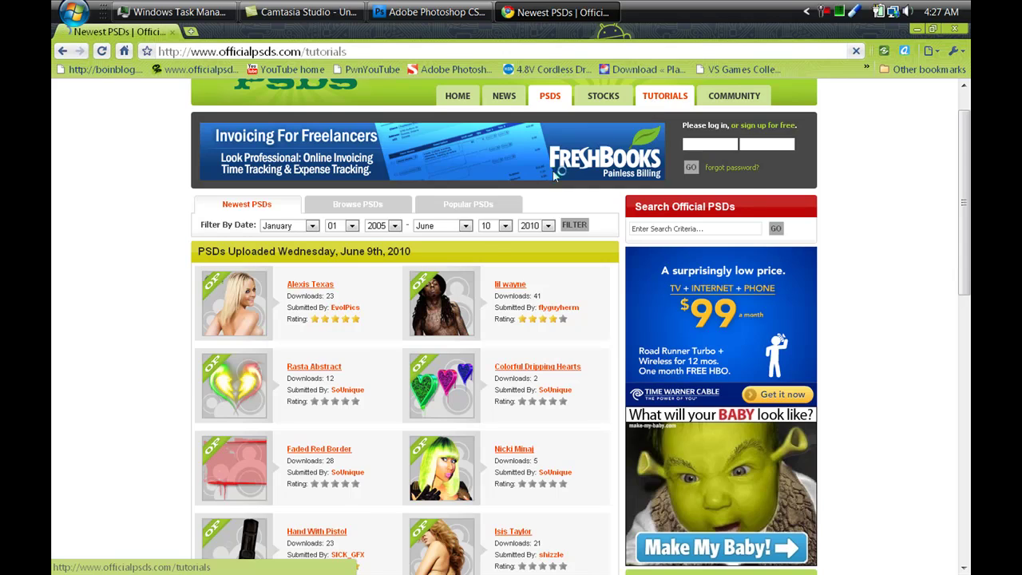
{"action": "scroll", "coordinate": [444, 261], "scroll_direction": "down", "scroll_amount": 1}
{"action": "scroll", "coordinate": [444, 261], "scroll_direction": "down", "scroll_amount": 1}
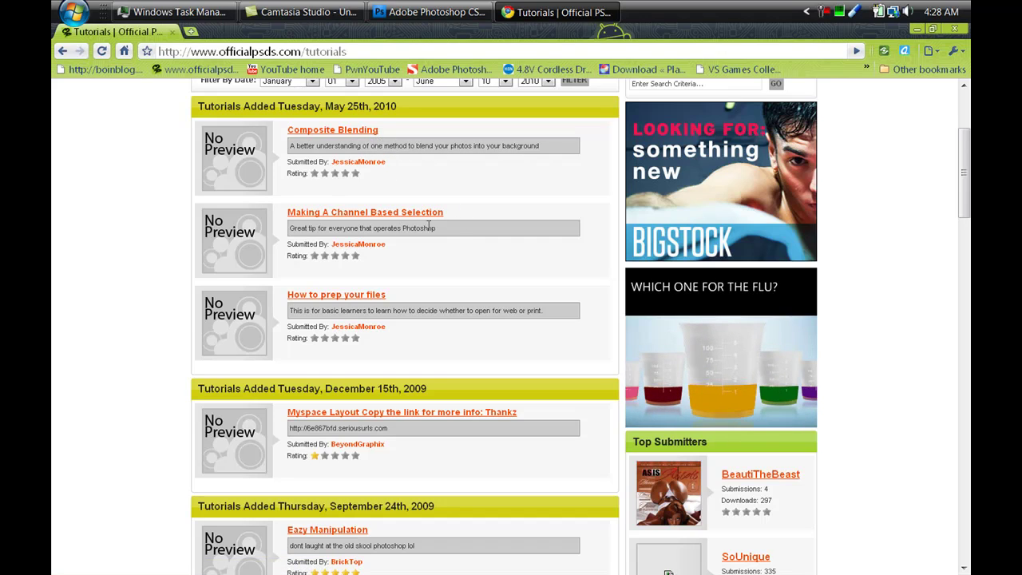
{"action": "scroll", "coordinate": [515, 306], "scroll_direction": "down", "scroll_amount": 1}
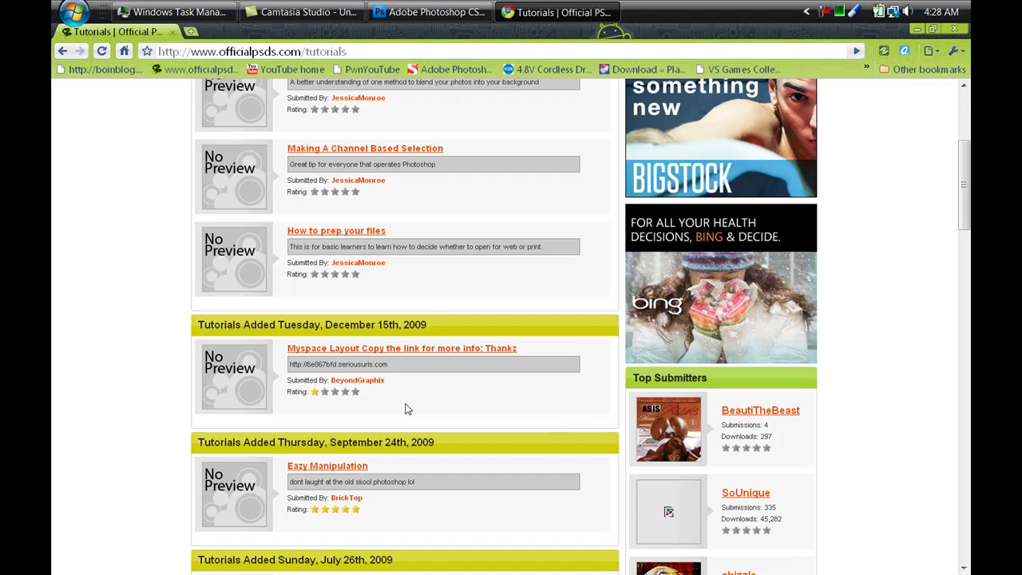
{"action": "scroll", "coordinate": [501, 384], "scroll_direction": "up", "scroll_amount": 4}
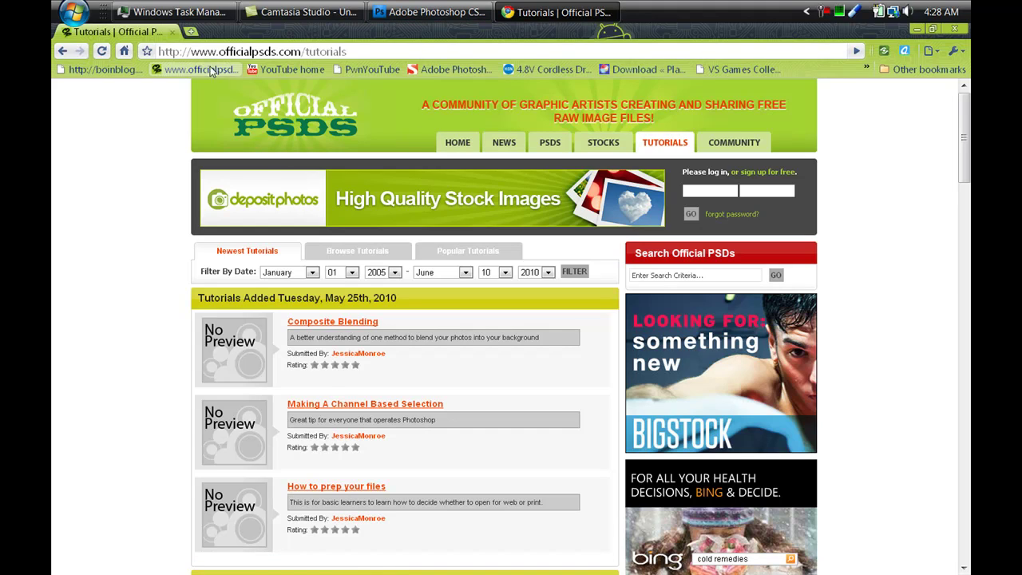
- Create a new document using the 955 px × 489 px preset
{"action": "left_click", "coordinate": [392, 15]}
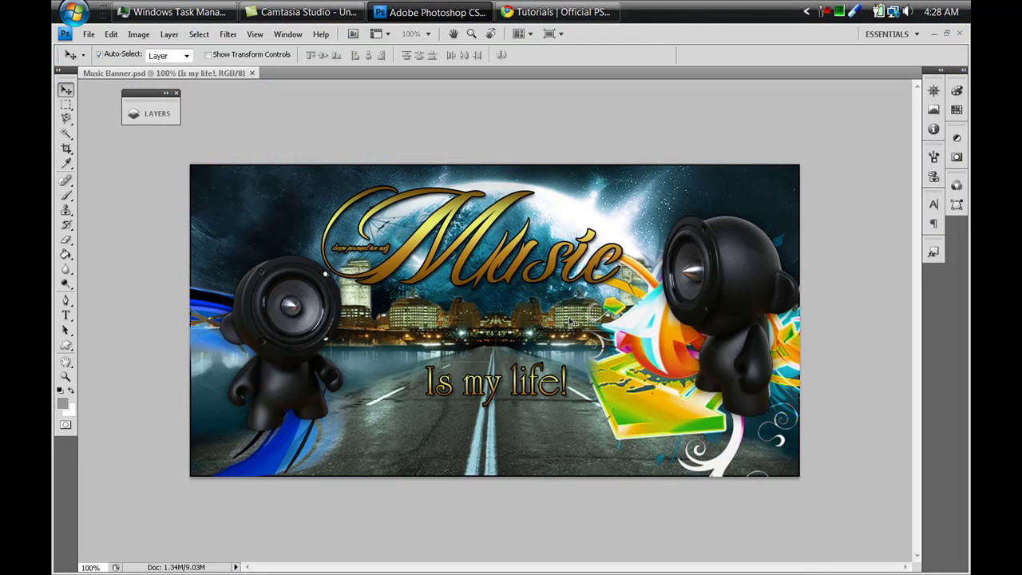
{"action": "left_click", "coordinate": [90, 35]}
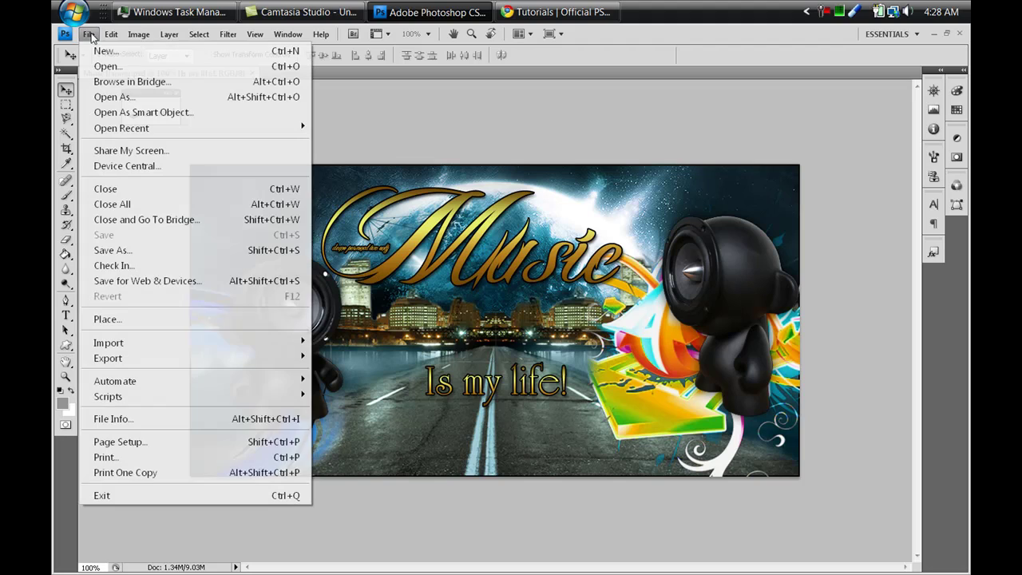
{"action": "left_click", "coordinate": [100, 51]}
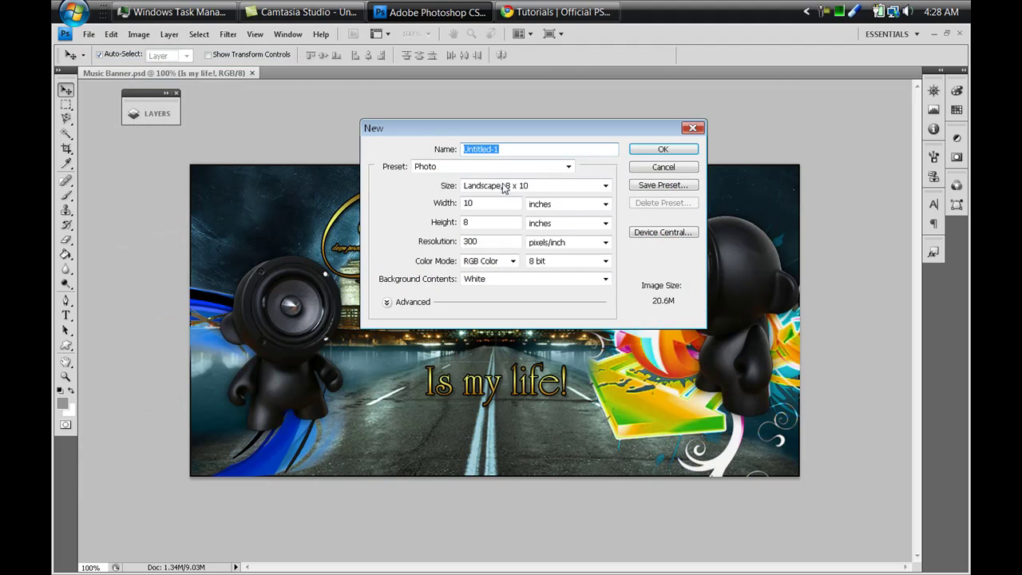
{"action": "left_click", "coordinate": [568, 166]}
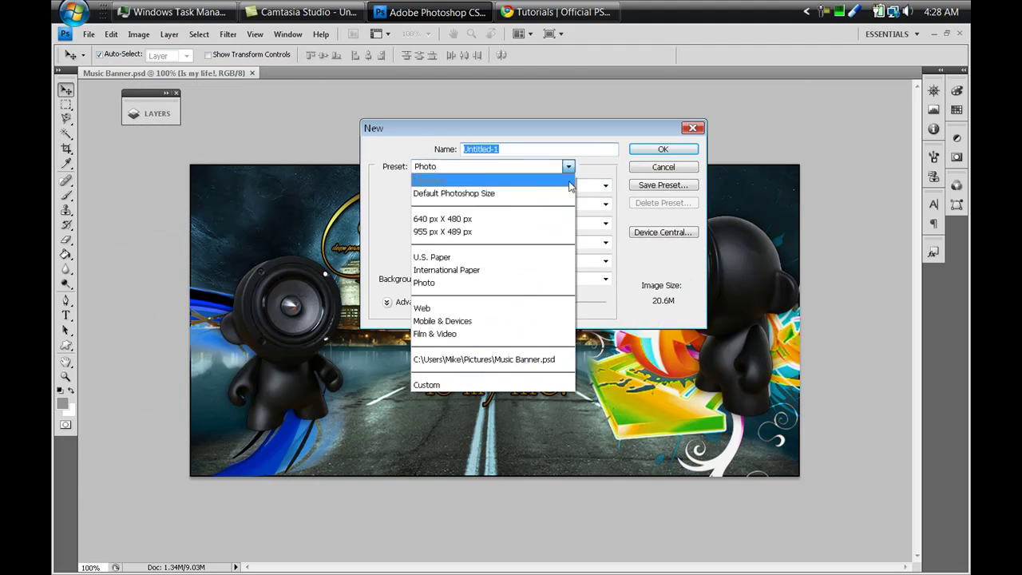
{"action": "left_click", "coordinate": [555, 232]}
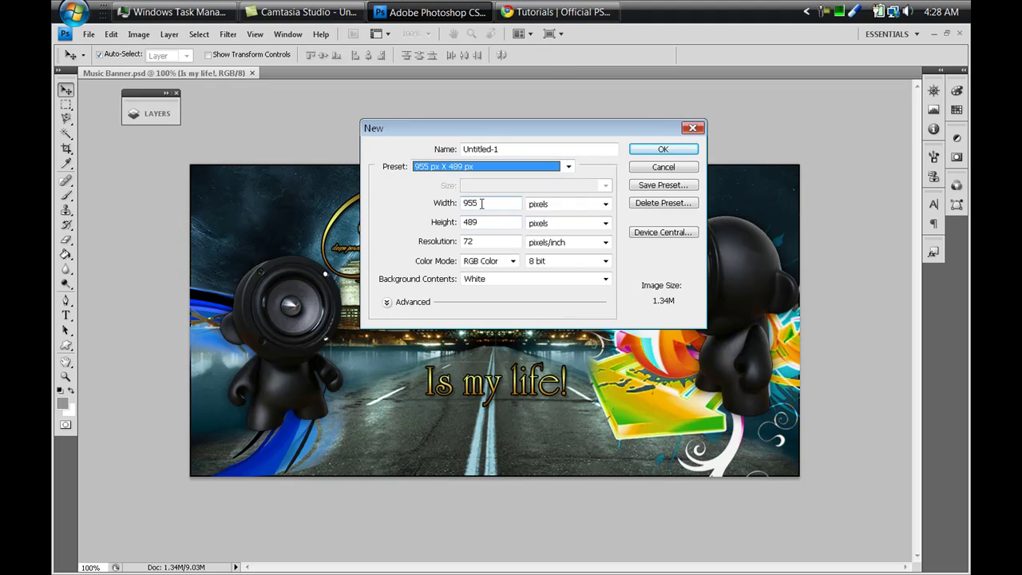
{"action": "left_click", "coordinate": [651, 150]}
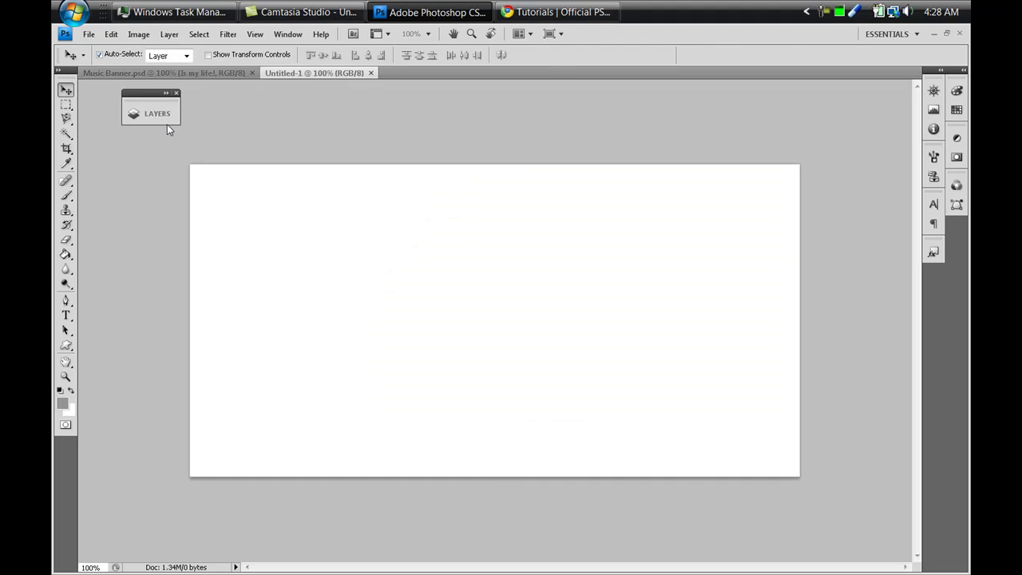
- Convert the Background into an editable Layer 0
{"action": "left_click", "coordinate": [168, 121]}
{"action": "double_click", "coordinate": [294, 162]}
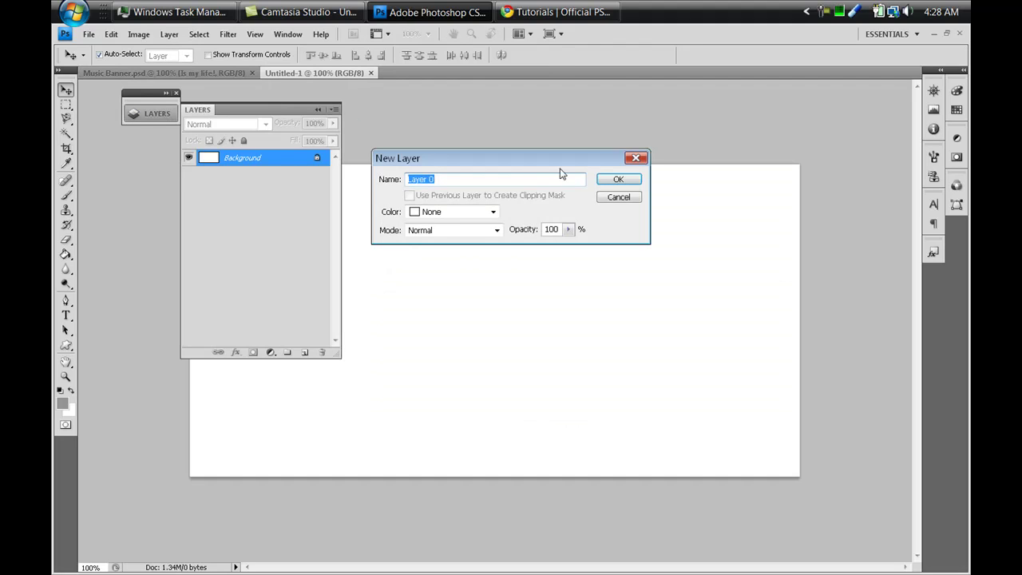
{"action": "left_click", "coordinate": [615, 180]}
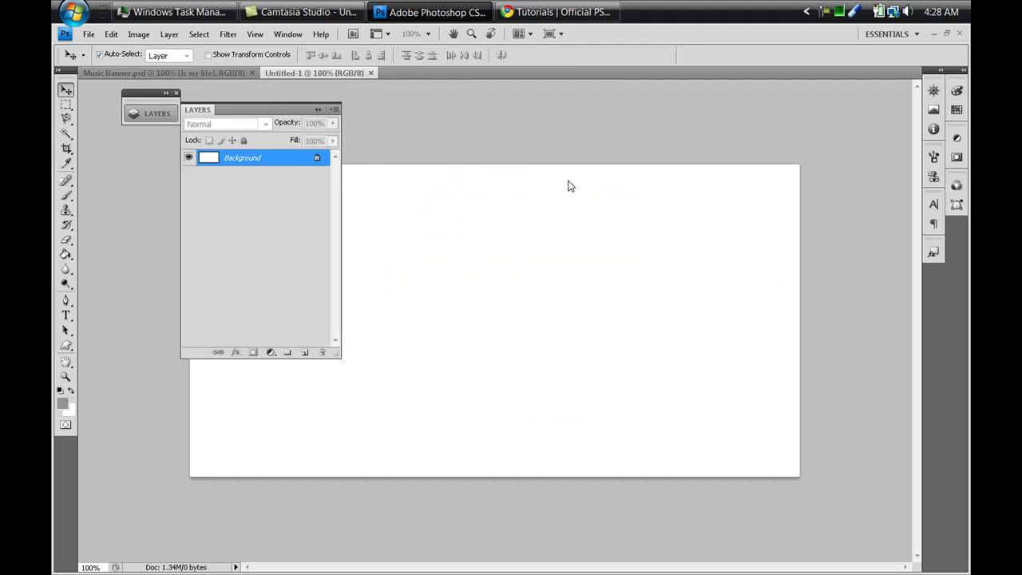
- Give Layer 0 a Gradient Overlay using the black gradient
{"action": "double_click", "coordinate": [298, 164]}
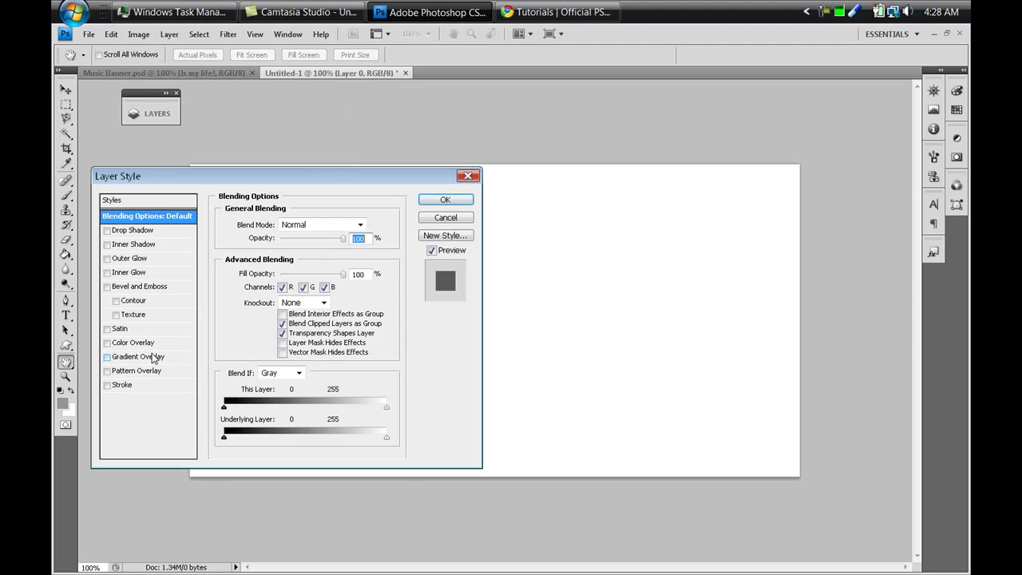
{"action": "left_click", "coordinate": [153, 356]}
{"action": "left_click", "coordinate": [339, 253]}
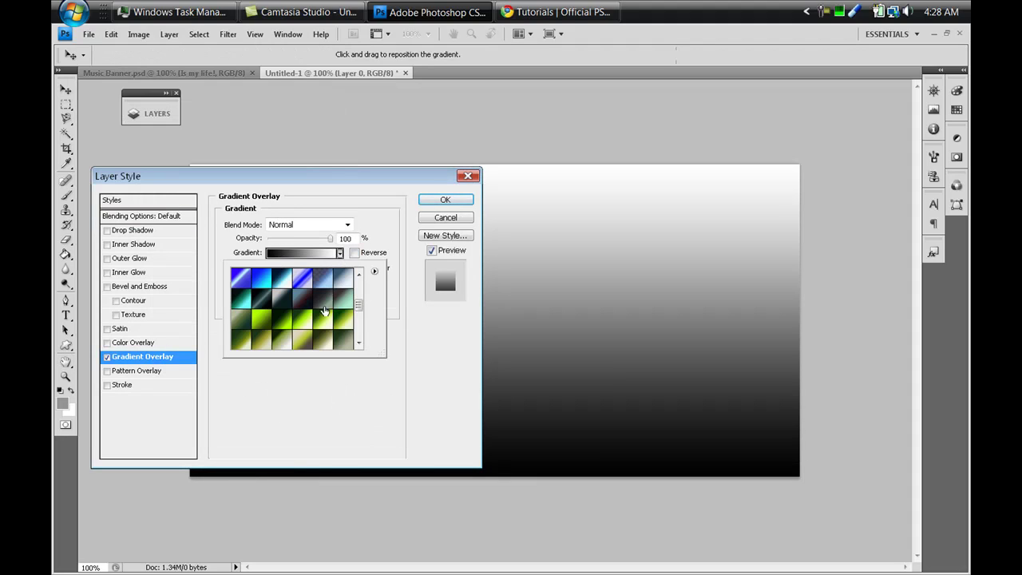
{"action": "scroll", "coordinate": [313, 336], "scroll_direction": "down", "scroll_amount": 5}
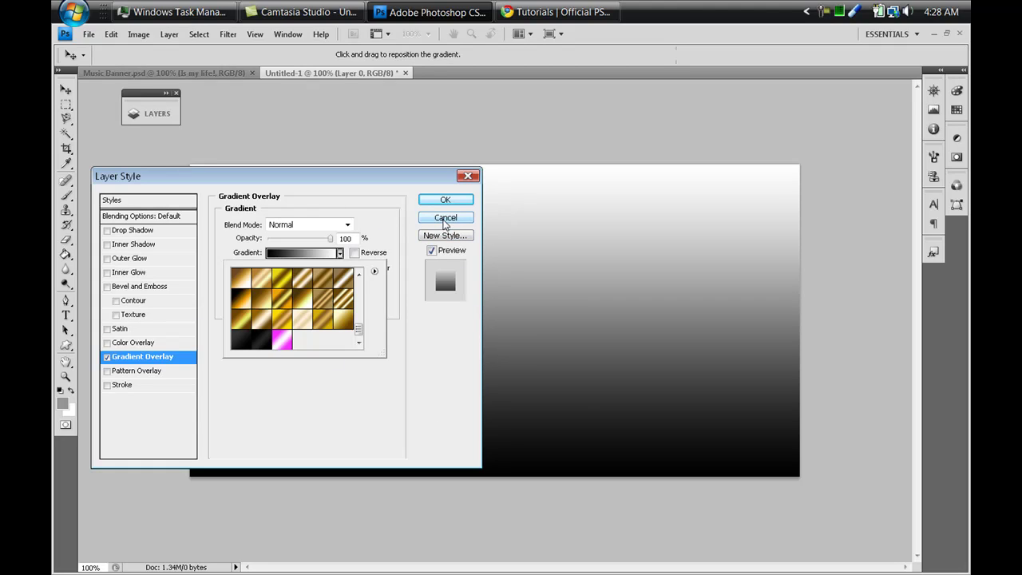
{"action": "left_click", "coordinate": [264, 344]}
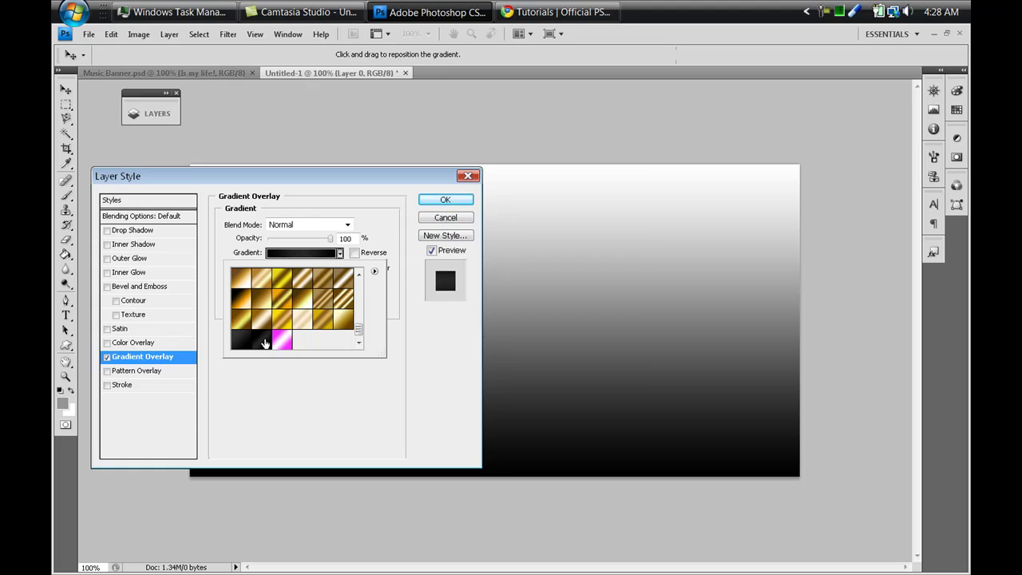
{"action": "left_click", "coordinate": [438, 204]}
{"action": "left_click", "coordinate": [438, 204]}
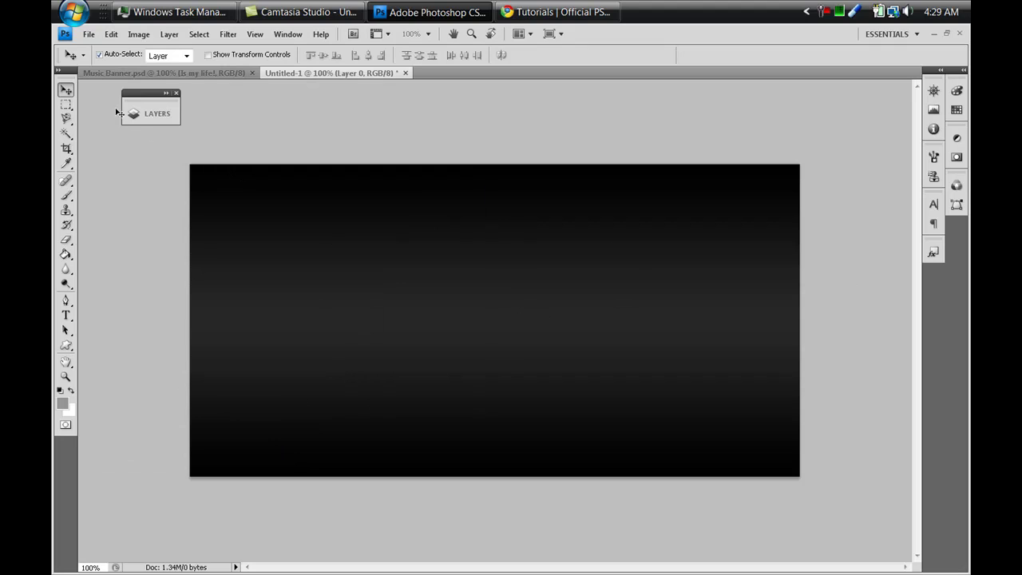
- Place the road-and-planet background image from Downloads and scale it to fill the canvas
{"action": "left_click", "coordinate": [91, 37]}
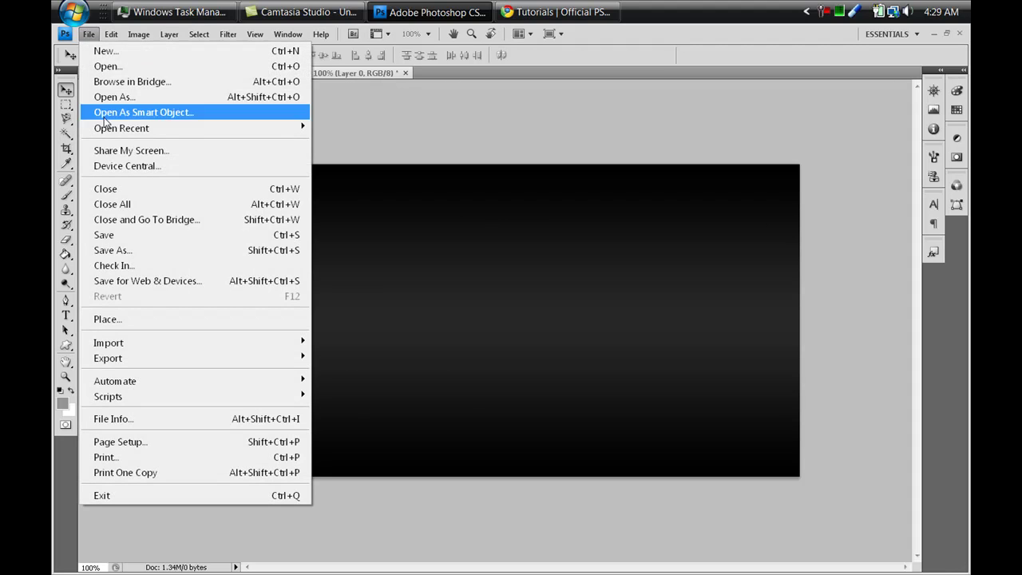
{"action": "left_click", "coordinate": [201, 320]}
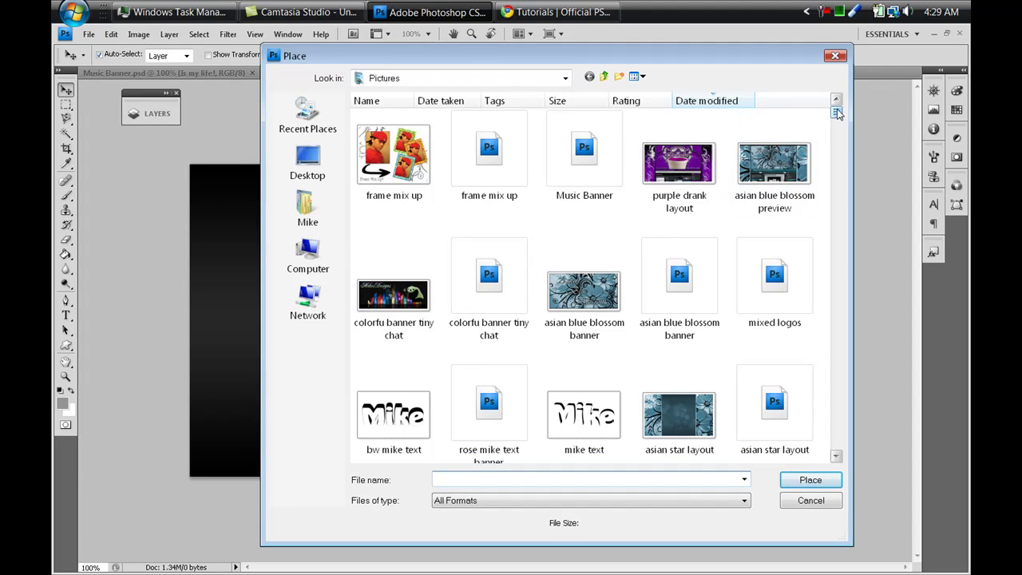
{"action": "left_click", "coordinate": [326, 228]}
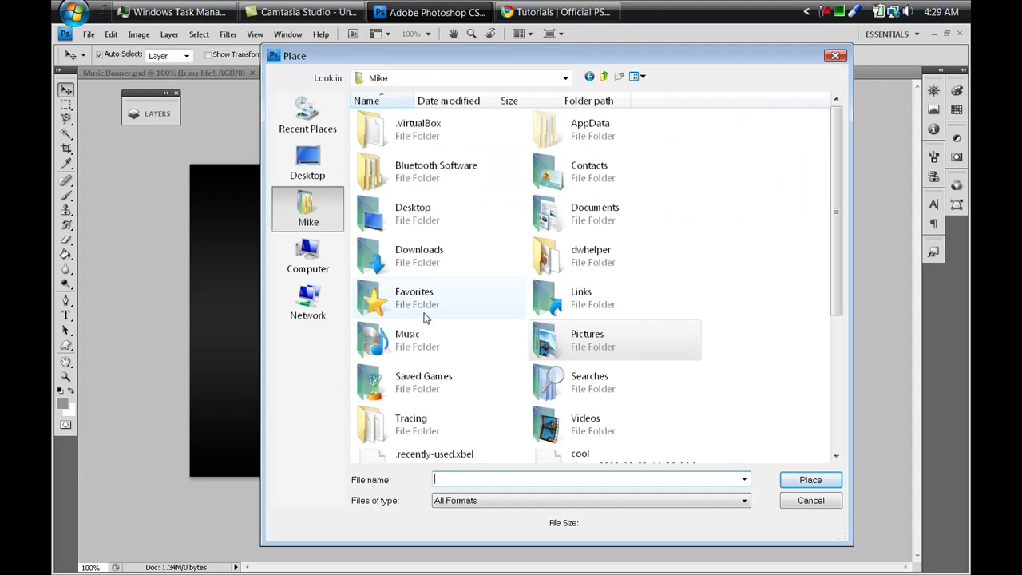
{"action": "double_click", "coordinate": [488, 262]}
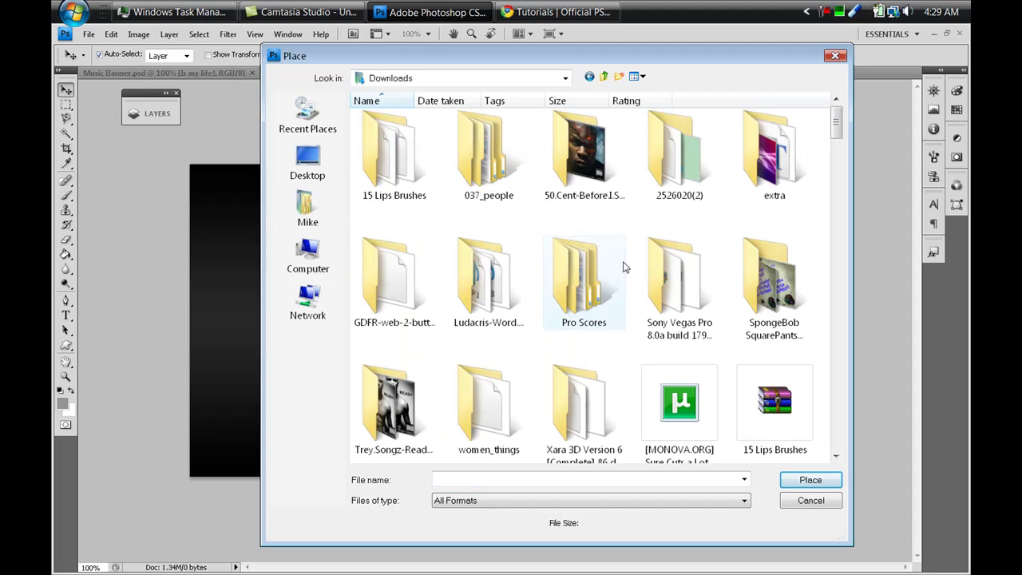
{"action": "scroll", "coordinate": [617, 285], "scroll_direction": "down", "scroll_amount": 3}
{"action": "scroll", "coordinate": [617, 285], "scroll_direction": "down", "scroll_amount": 10}
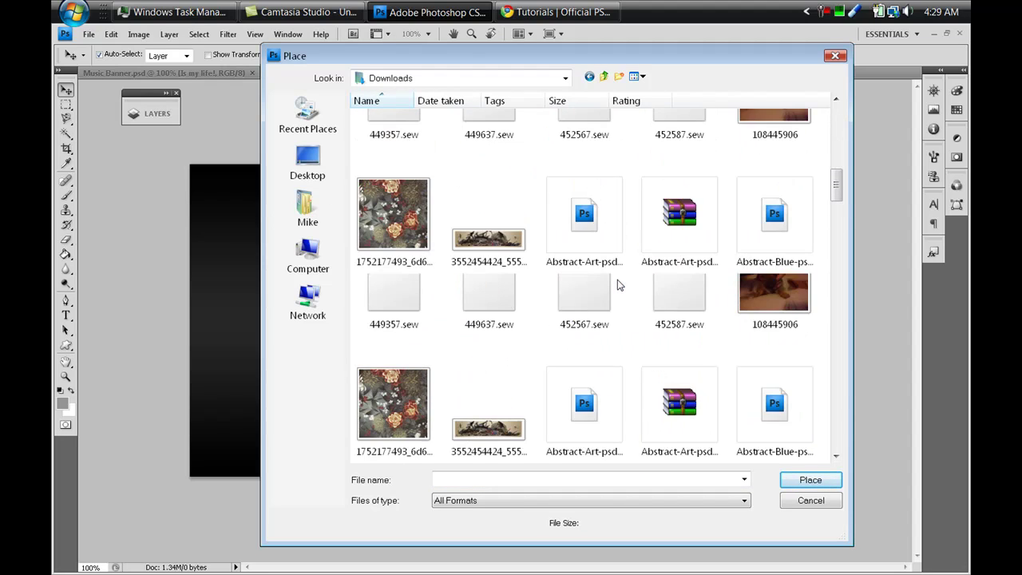
{"action": "scroll", "coordinate": [617, 284], "scroll_direction": "up", "scroll_amount": 2}
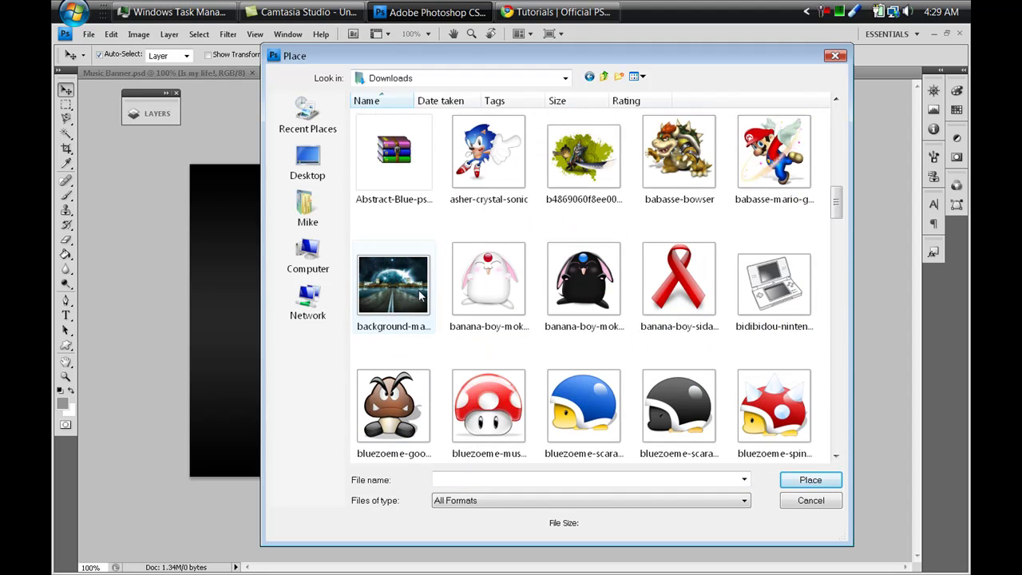
{"action": "left_click", "coordinate": [393, 284]}
{"action": "left_click", "coordinate": [810, 479]}
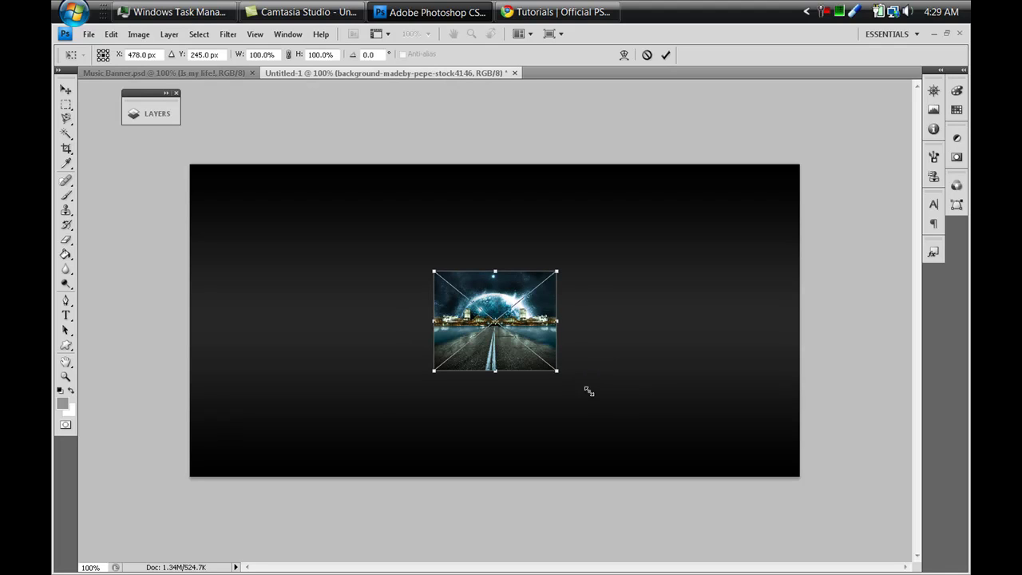
{"action": "left_click_drag", "start_coordinate": [588, 391], "coordinate": [837, 525]}
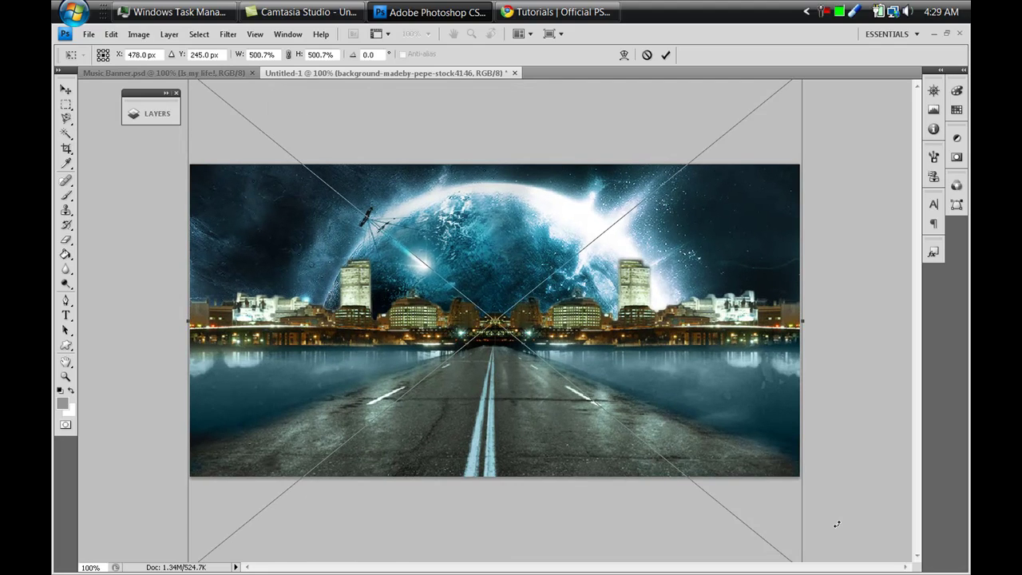
{"action": "key", "text": "Return"}
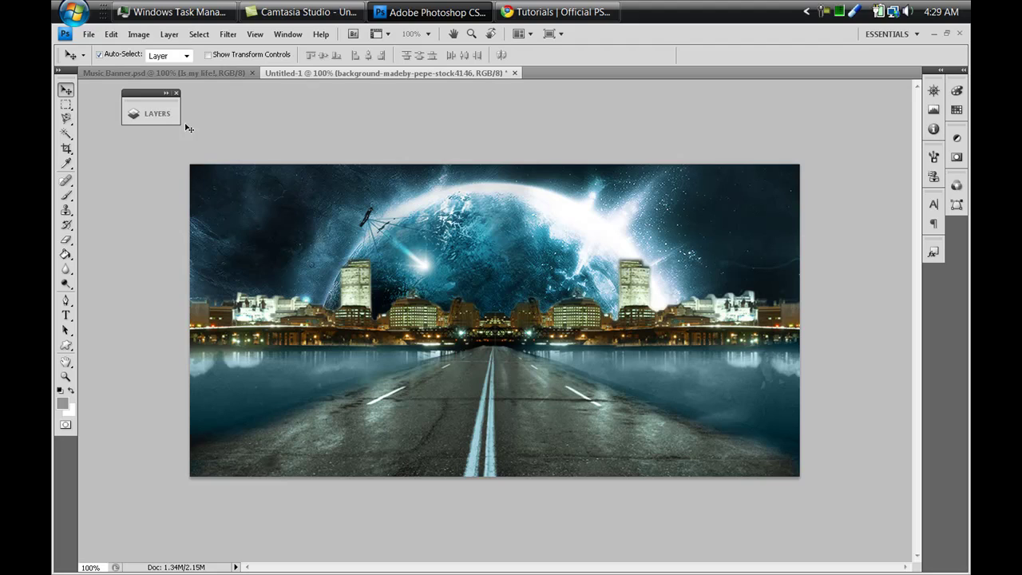
- Place the Abstract-Art-psd45656 image from Downloads into the banner
{"action": "left_click", "coordinate": [157, 114]}
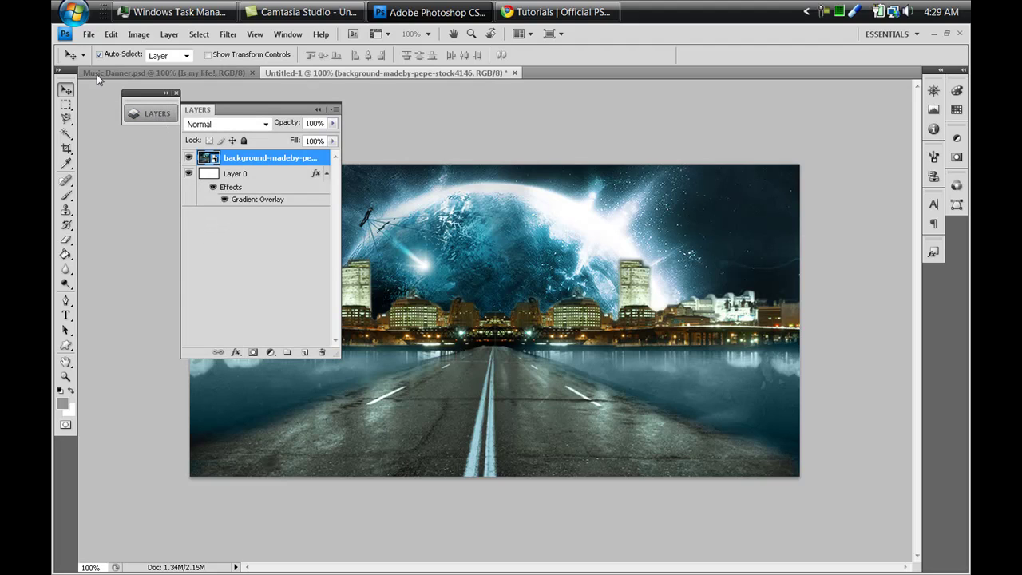
{"action": "left_click", "coordinate": [88, 34]}
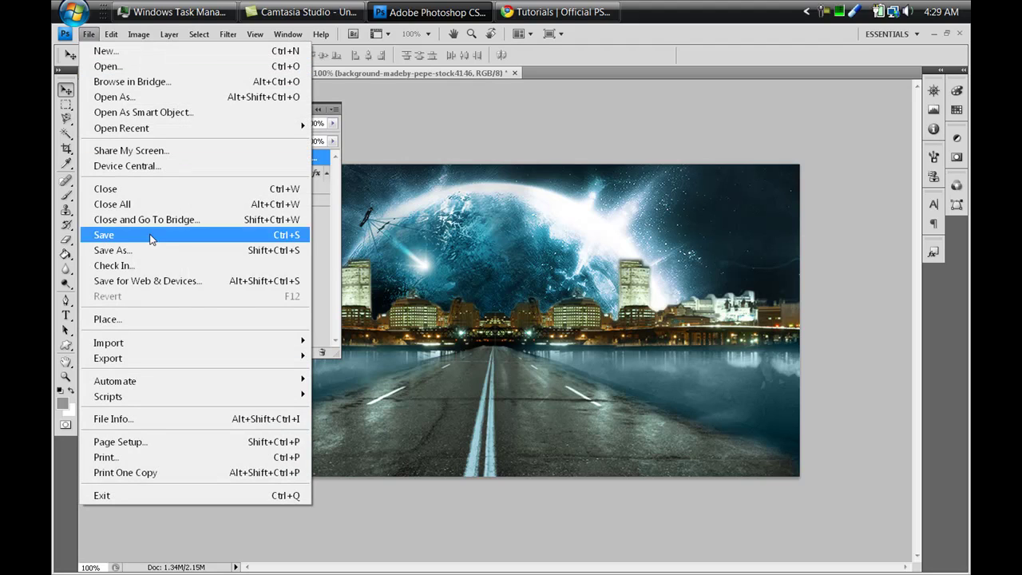
{"action": "left_click", "coordinate": [151, 318]}
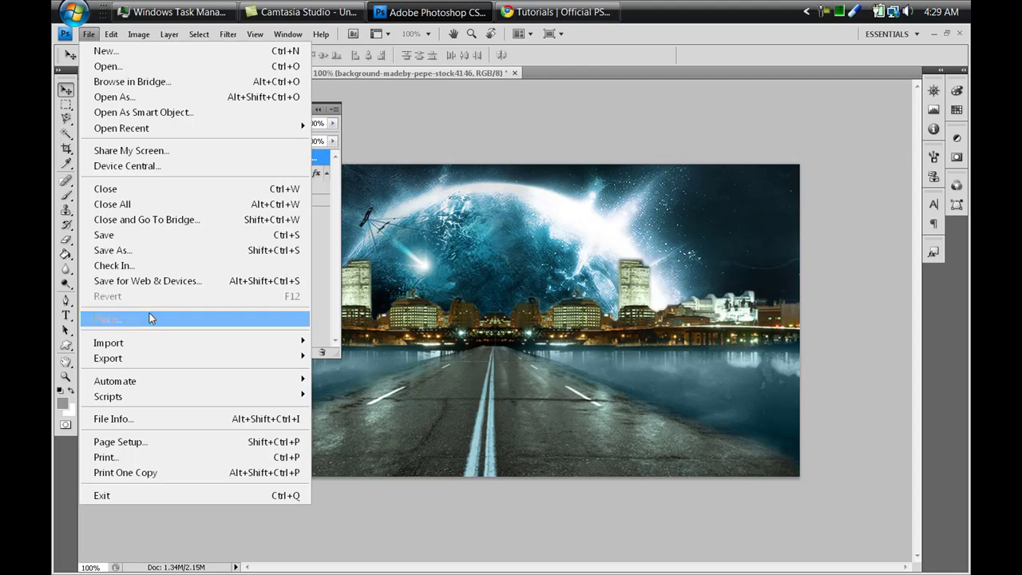
{"action": "scroll", "coordinate": [549, 360], "scroll_direction": "down", "scroll_amount": 15}
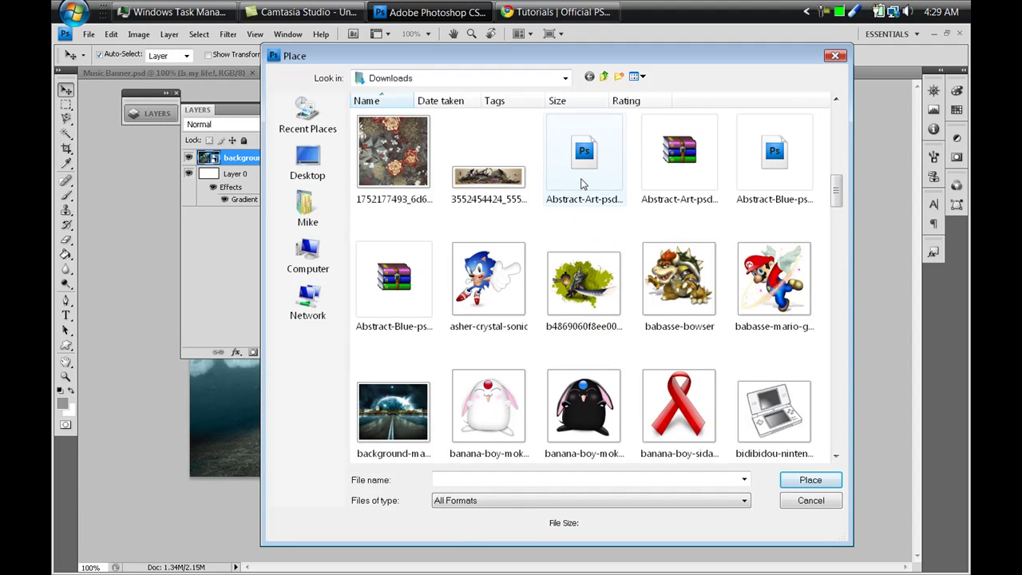
{"action": "left_click", "coordinate": [771, 180]}
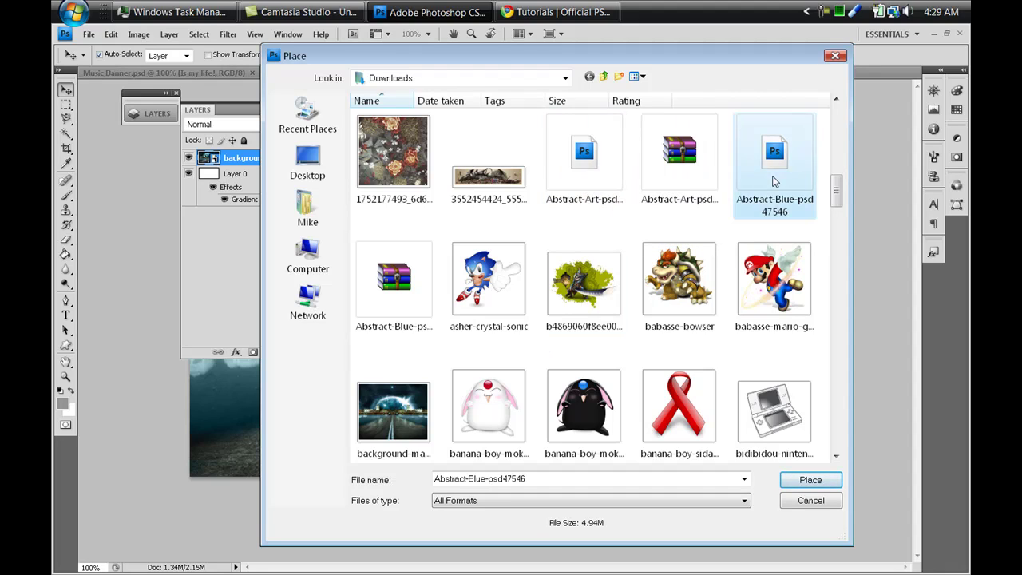
{"action": "left_click", "coordinate": [607, 179]}
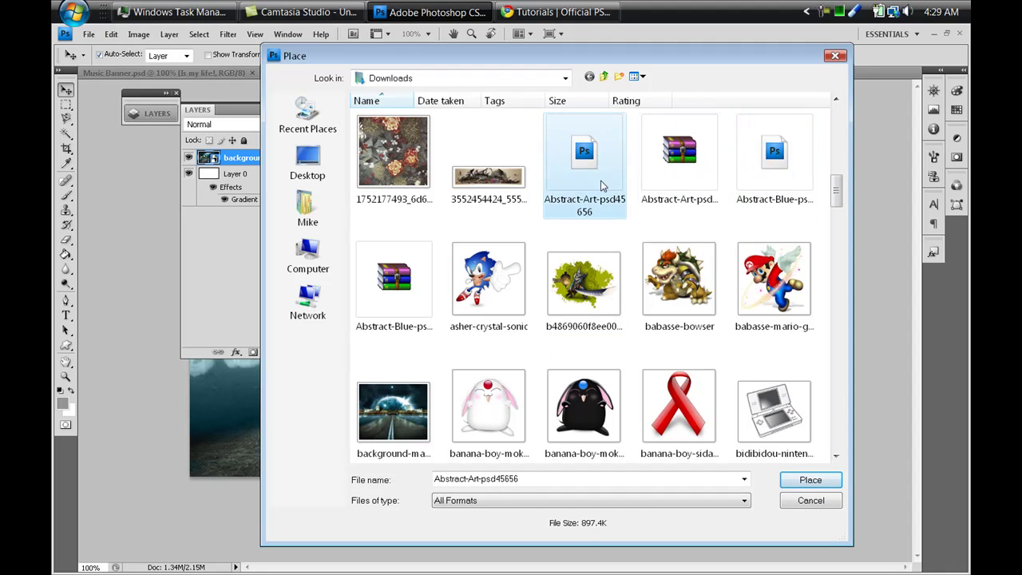
{"action": "left_click", "coordinate": [810, 481]}
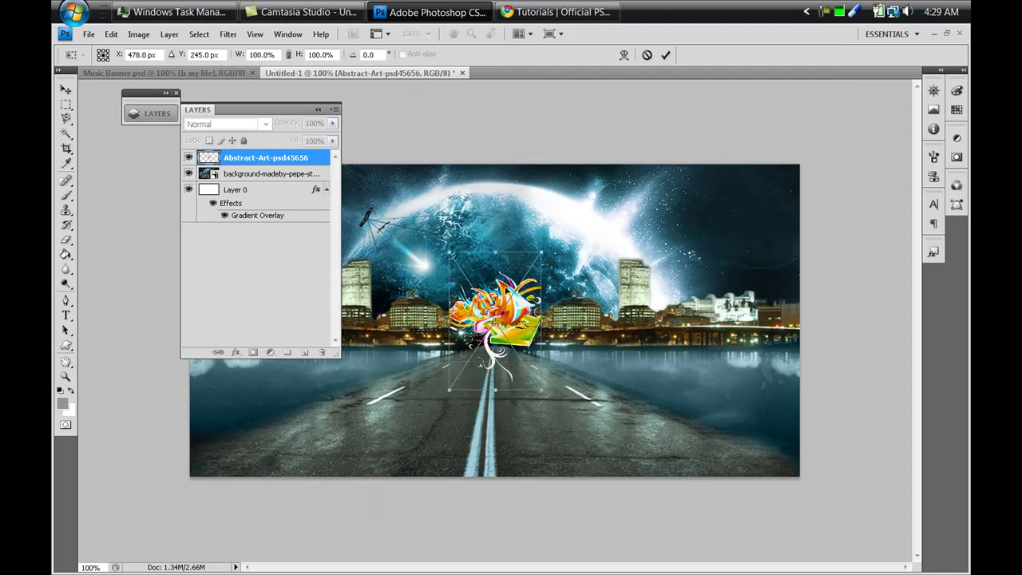
- Enlarge the graffiti to about 286% and move it to the lower right
{"action": "left_click", "coordinate": [317, 109]}
{"action": "key", "text": "alt"}
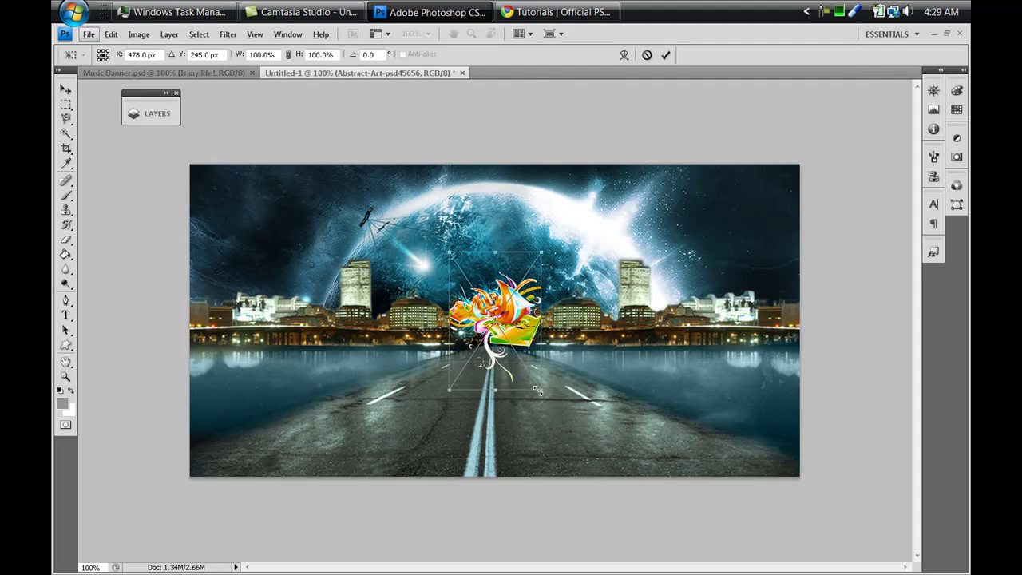
{"action": "left_click_drag", "start_coordinate": [542, 391], "coordinate": [657, 448]}
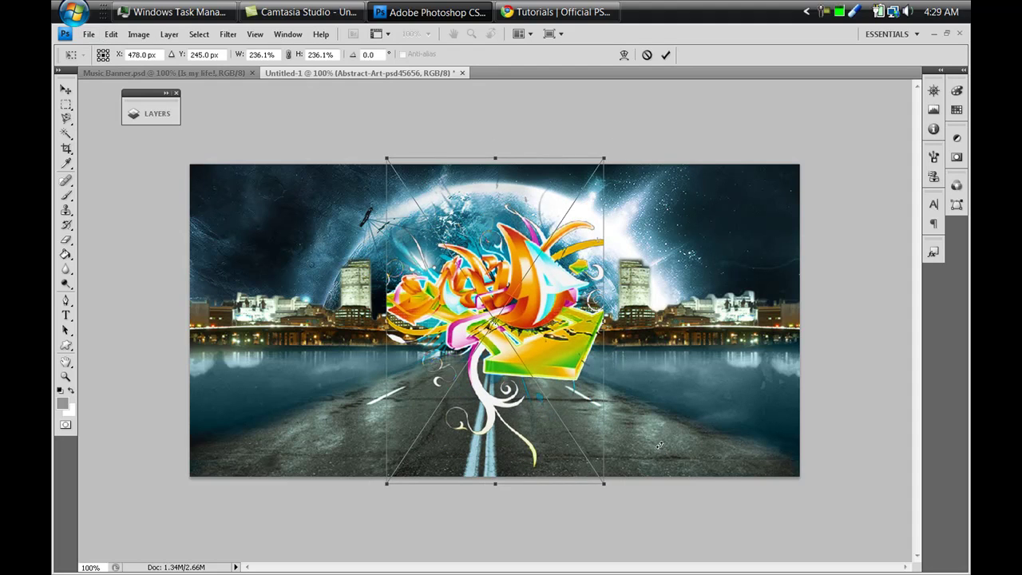
{"action": "key", "text": "Return"}
{"action": "left_click_drag", "start_coordinate": [539, 258], "coordinate": [735, 301]}
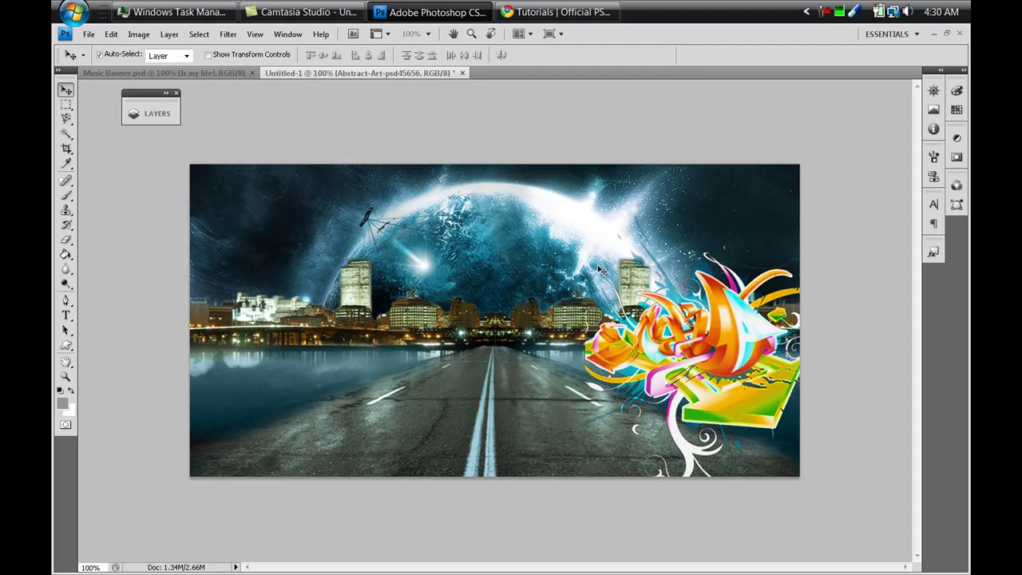
{"action": "left_click", "coordinate": [88, 33]}
{"action": "left_click", "coordinate": [190, 319]}
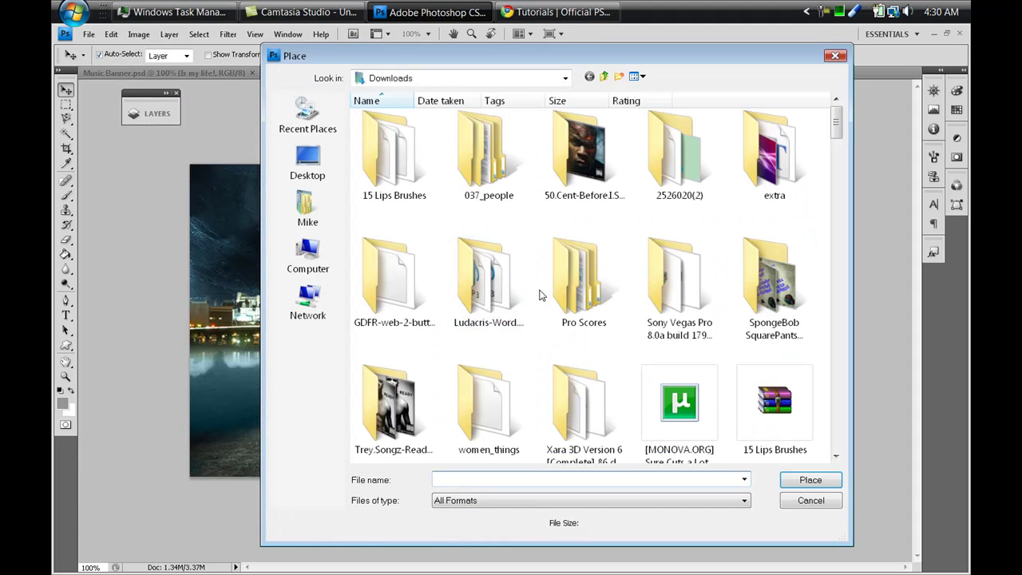
{"action": "scroll", "coordinate": [525, 371], "scroll_direction": "down", "scroll_amount": 5}
{"action": "scroll", "coordinate": [598, 367], "scroll_direction": "down", "scroll_amount": 3}
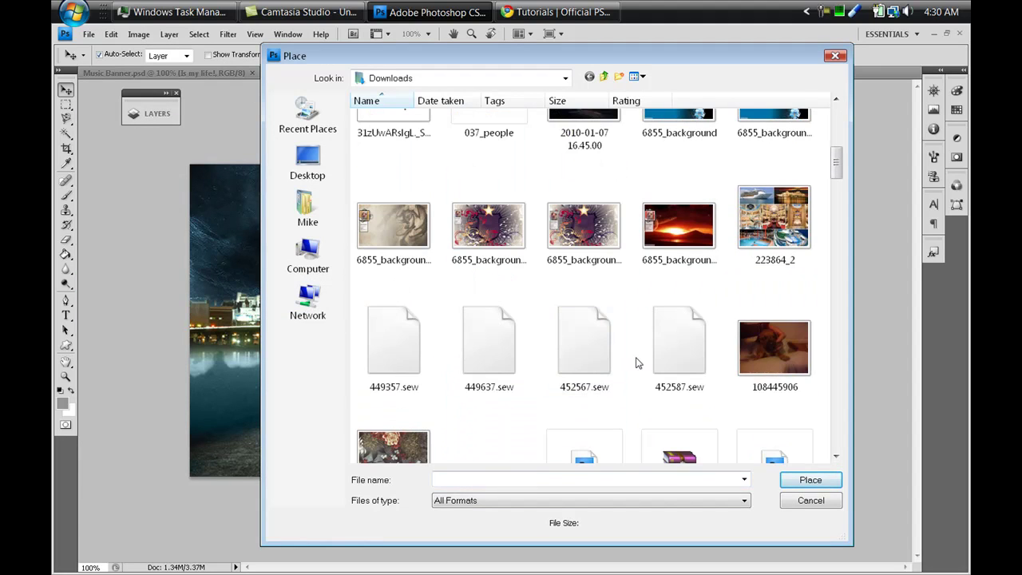
{"action": "scroll", "coordinate": [622, 327], "scroll_direction": "down", "scroll_amount": 5}
{"action": "scroll", "coordinate": [605, 290], "scroll_direction": "down", "scroll_amount": 3}
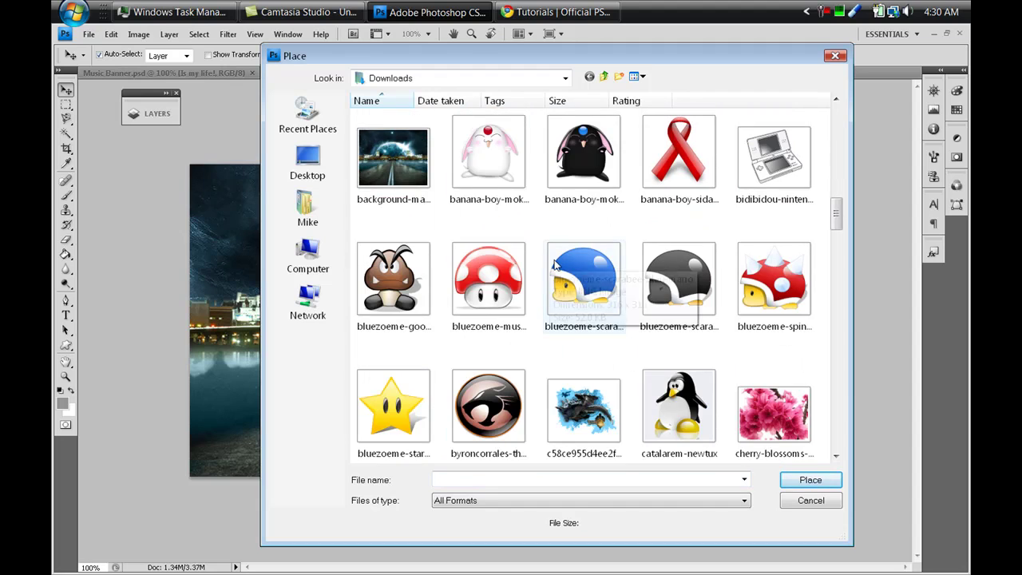
{"action": "scroll", "coordinate": [572, 335], "scroll_direction": "down", "scroll_amount": 8}
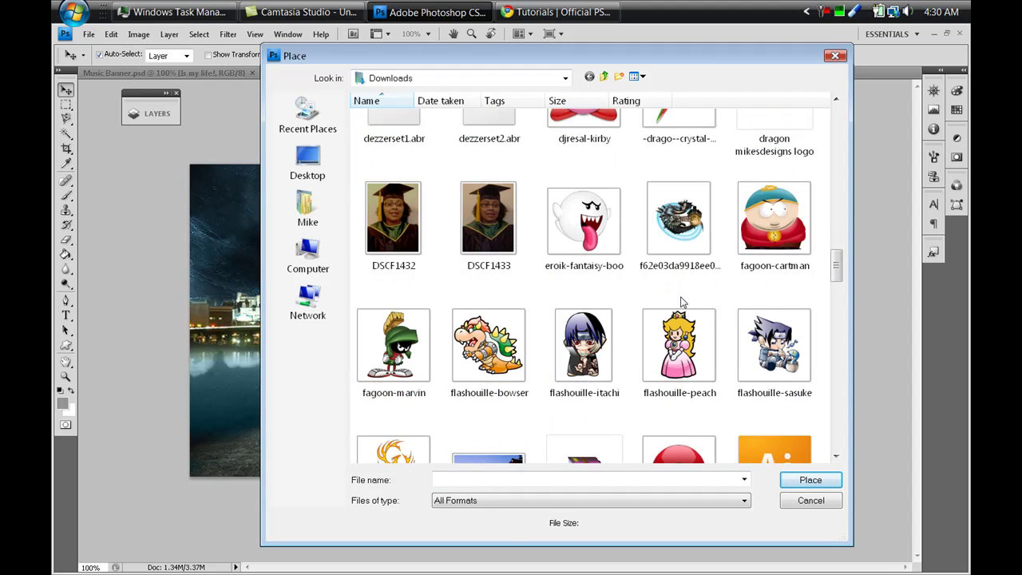
{"action": "scroll", "coordinate": [680, 269], "scroll_direction": "down", "scroll_amount": 15}
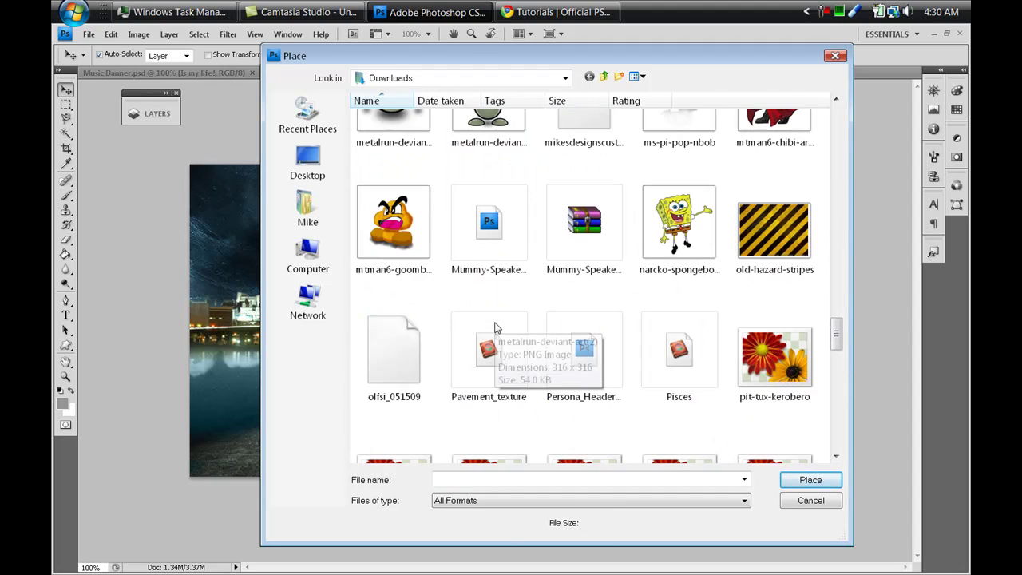
{"action": "scroll", "coordinate": [496, 325], "scroll_direction": "up", "scroll_amount": 3}
{"action": "scroll", "coordinate": [495, 320], "scroll_direction": "down", "scroll_amount": 3}
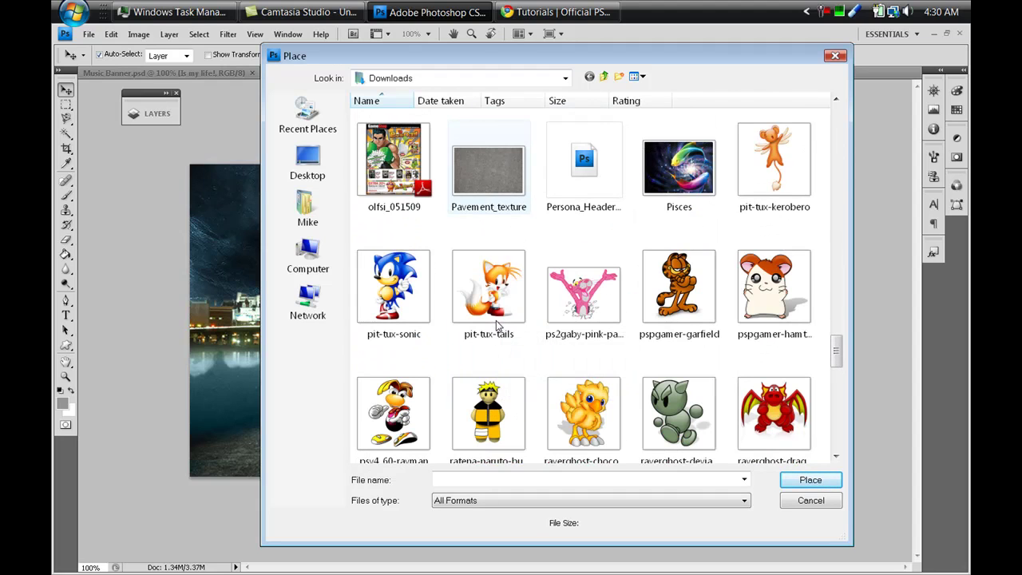
{"action": "scroll", "coordinate": [559, 312], "scroll_direction": "up", "scroll_amount": 15}
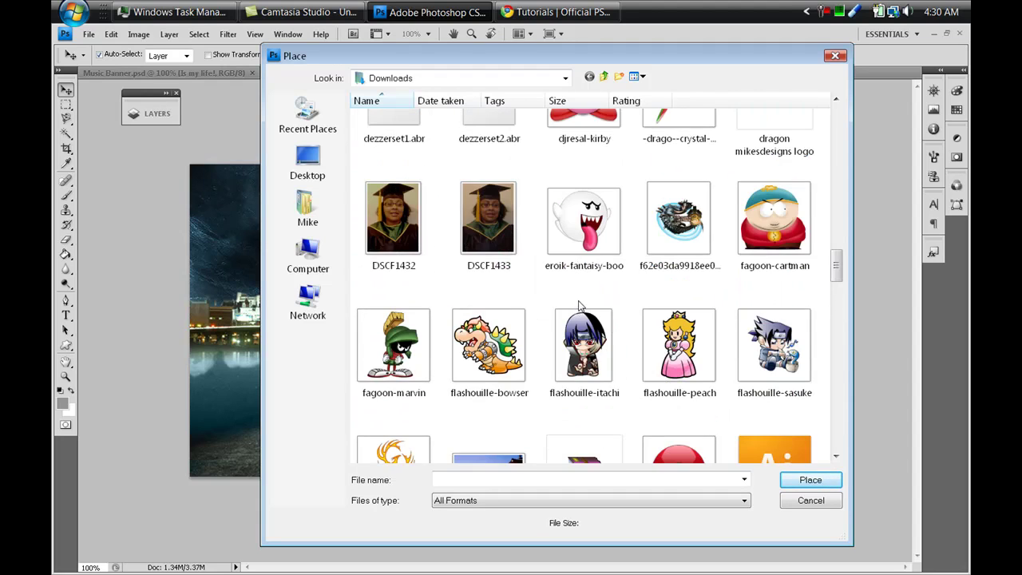
{"action": "scroll", "coordinate": [593, 290], "scroll_direction": "up", "scroll_amount": 10}
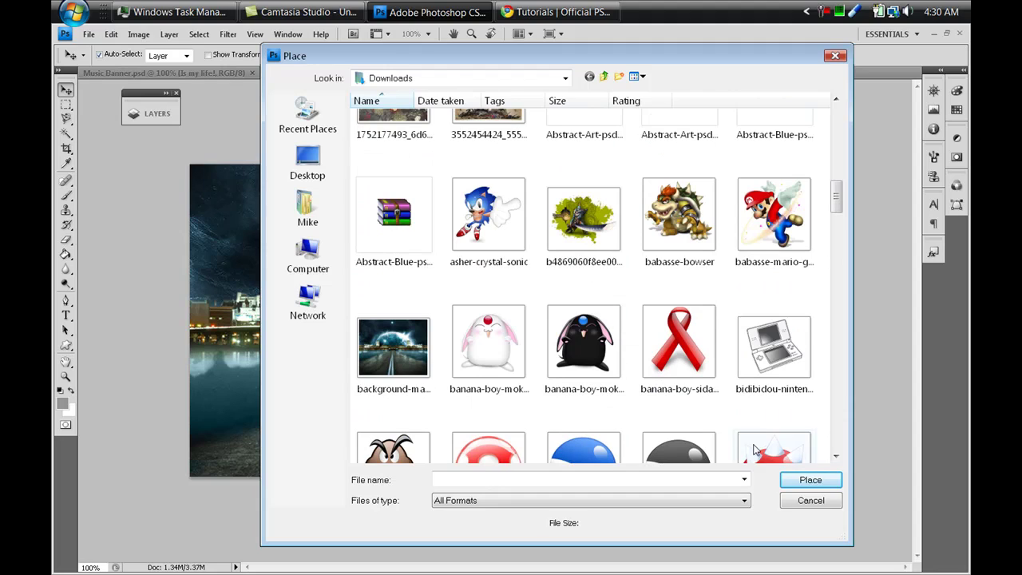
{"action": "left_click", "coordinate": [808, 503]}
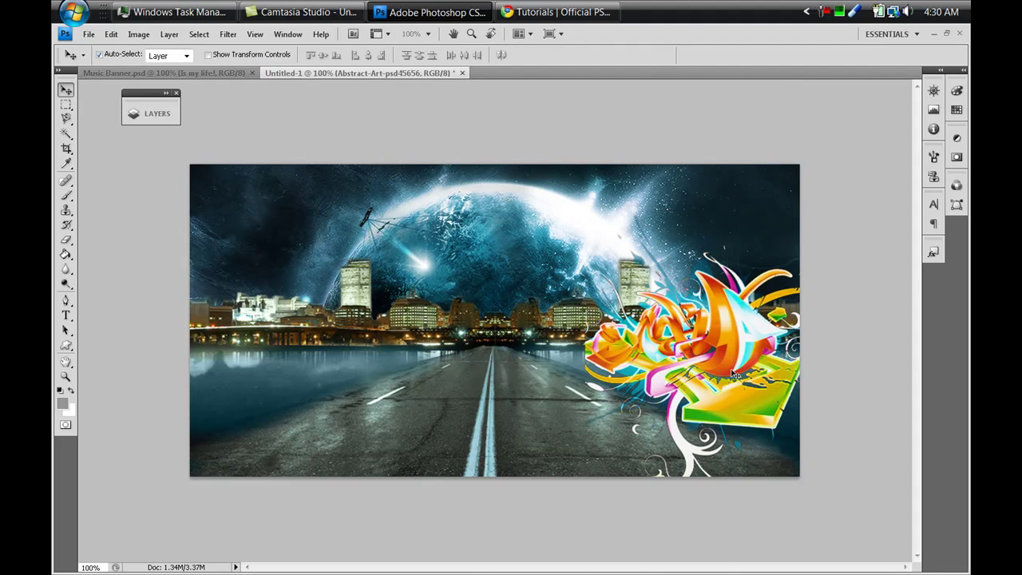
- Duplicate the graffiti layer, flip the copy horizontally and position it at the lower left
{"action": "key", "text": "ctrl+j"}
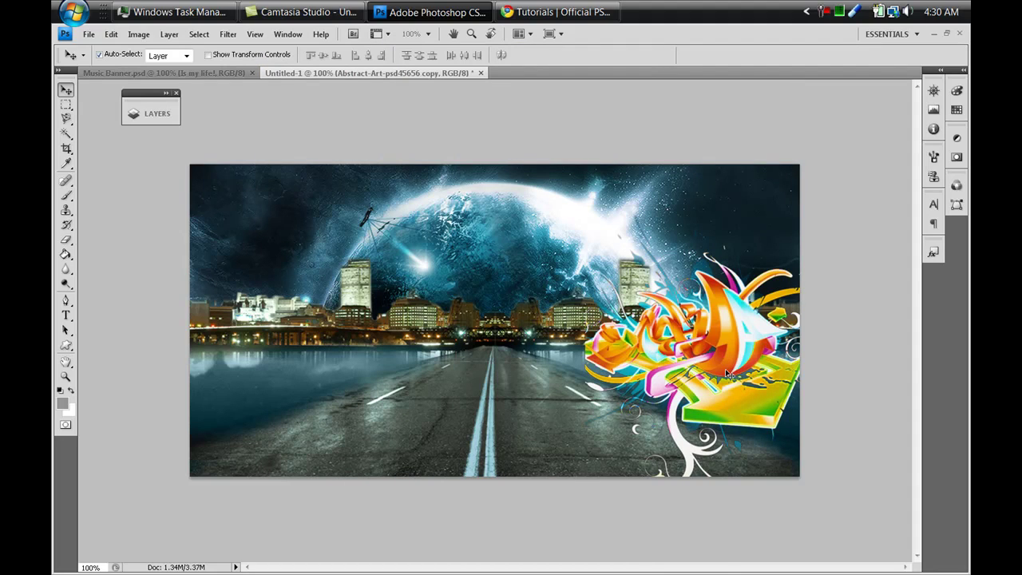
{"action": "left_click", "coordinate": [111, 34]}
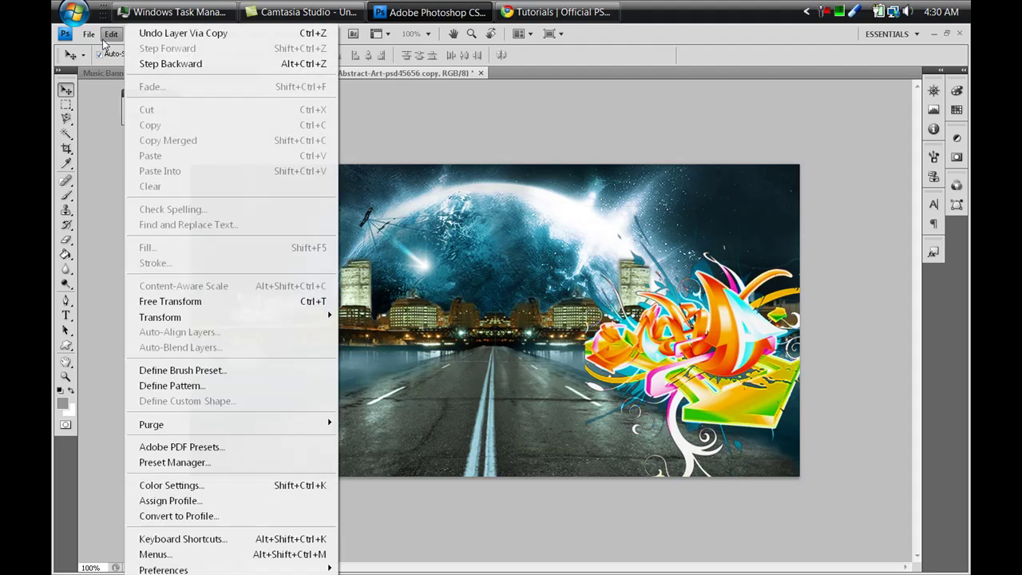
{"action": "mouse_move", "coordinate": [240, 317]}
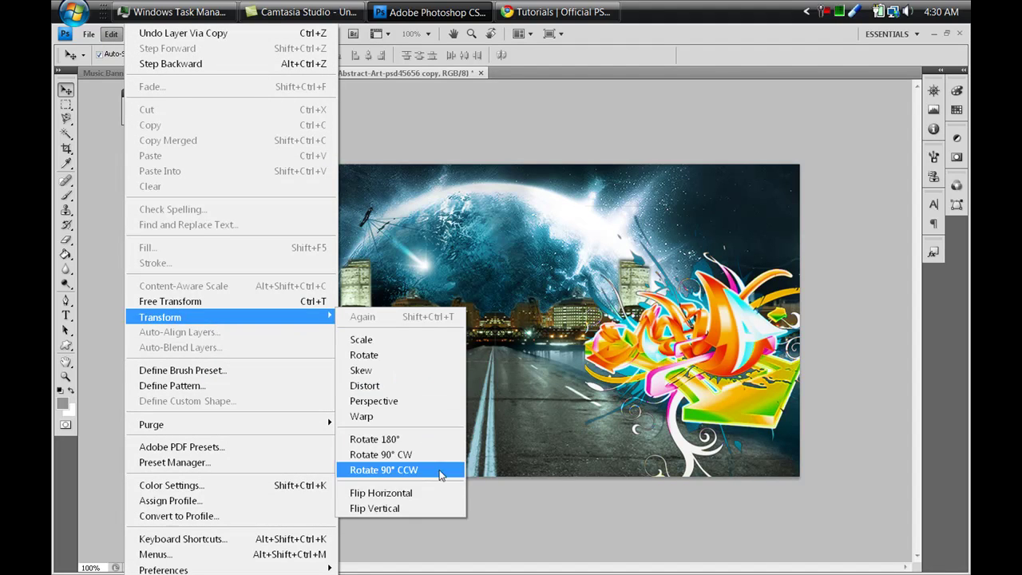
{"action": "left_click", "coordinate": [423, 493]}
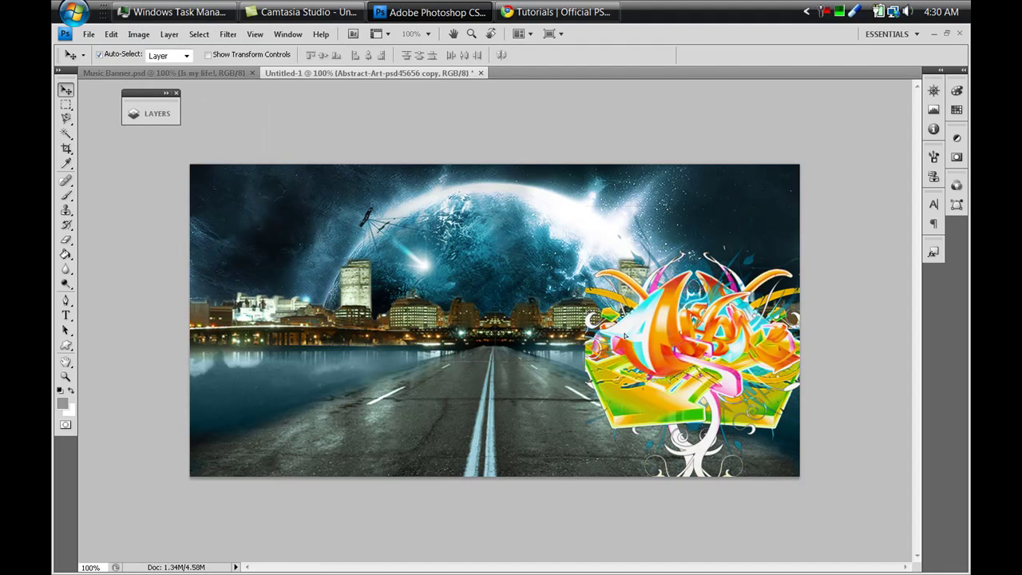
{"action": "left_click_drag", "start_coordinate": [625, 336], "coordinate": [265, 351]}
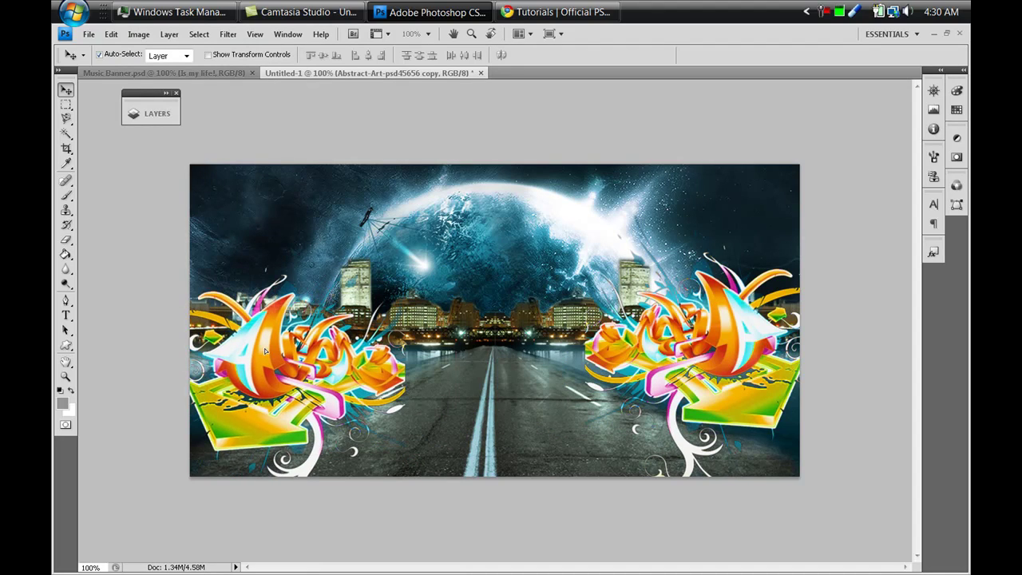
{"action": "key", "text": "Right"}
{"action": "key", "text": "Right"}
{"action": "key", "text": "Right"}
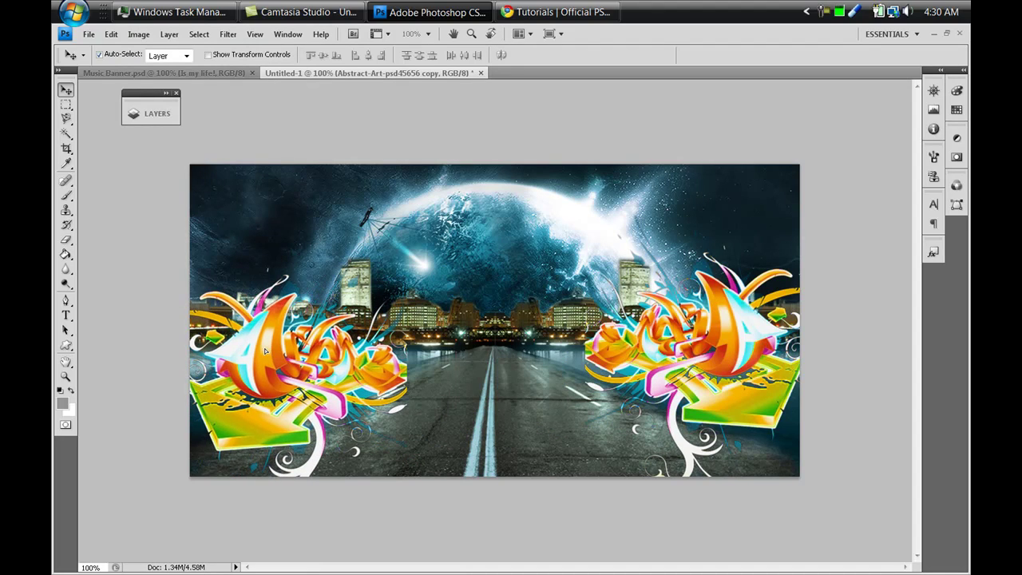
{"action": "left_click", "coordinate": [88, 35]}
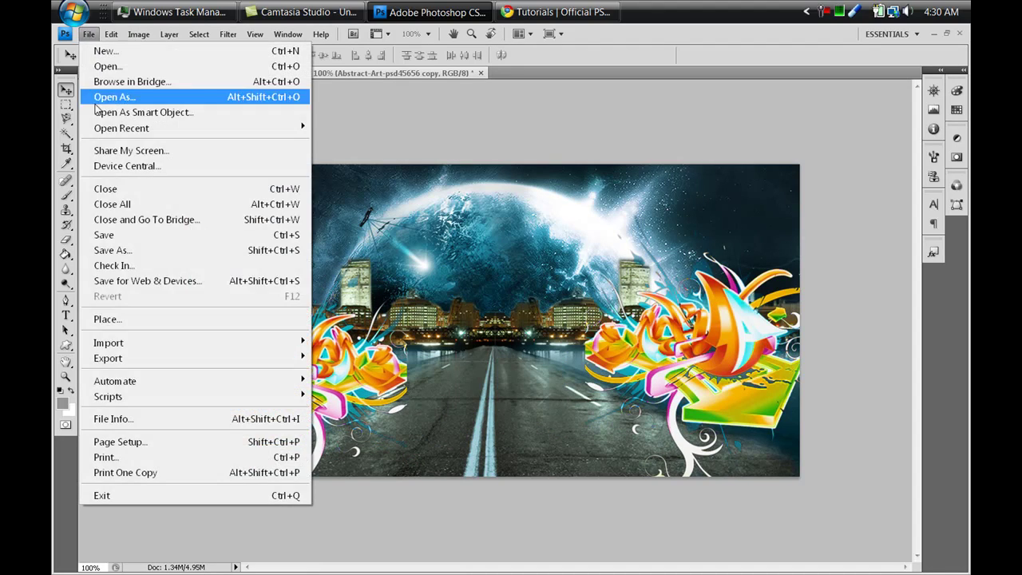
- Place the Mummy-Speaker-psd8416 image from the Downloads folder into the banner
{"action": "left_click", "coordinate": [164, 324]}
{"action": "scroll", "coordinate": [591, 312], "scroll_direction": "down", "scroll_amount": 5}
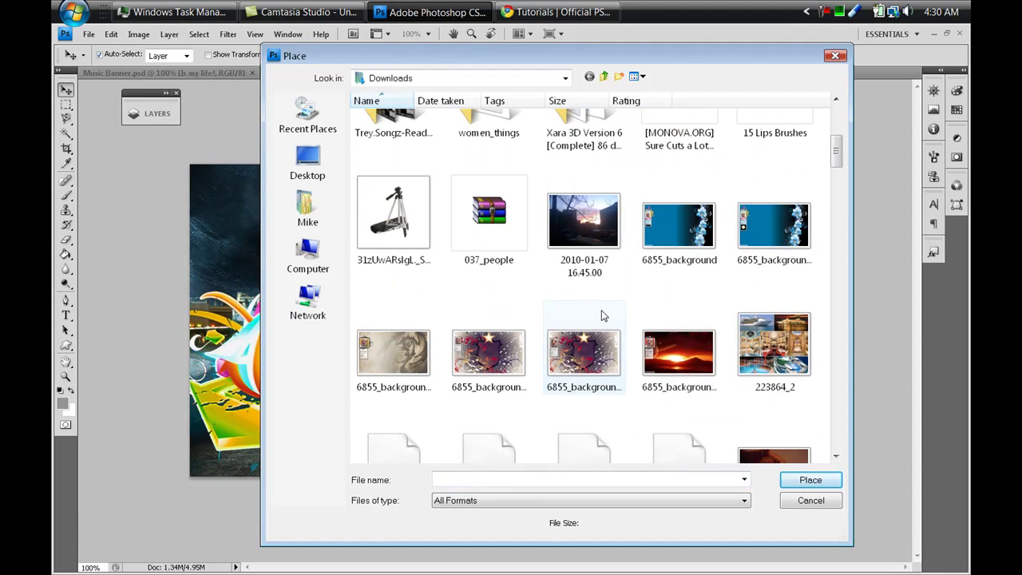
{"action": "scroll", "coordinate": [601, 317], "scroll_direction": "down", "scroll_amount": 3}
{"action": "scroll", "coordinate": [602, 319], "scroll_direction": "down", "scroll_amount": 3}
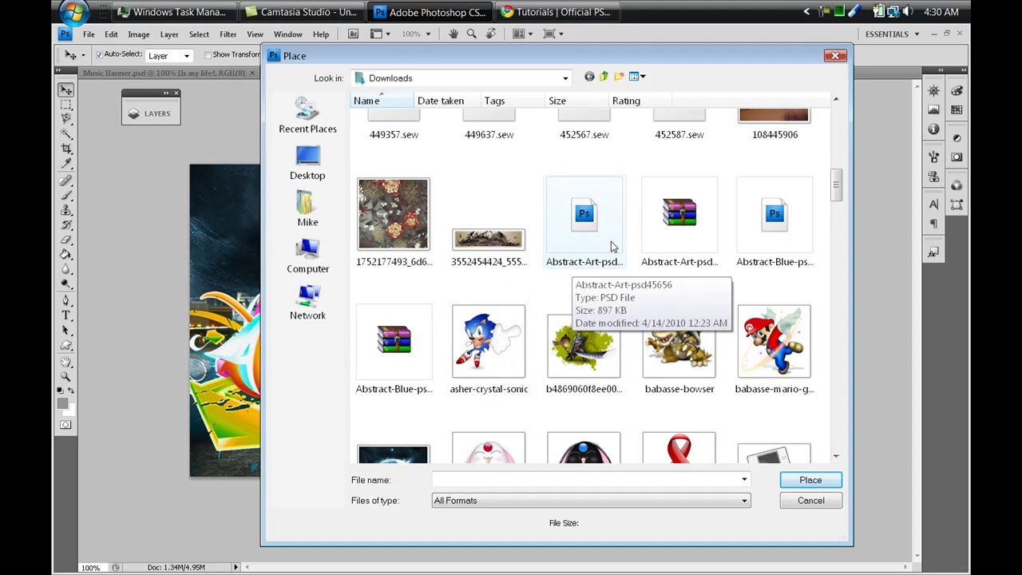
{"action": "scroll", "coordinate": [612, 247], "scroll_direction": "down", "scroll_amount": 2}
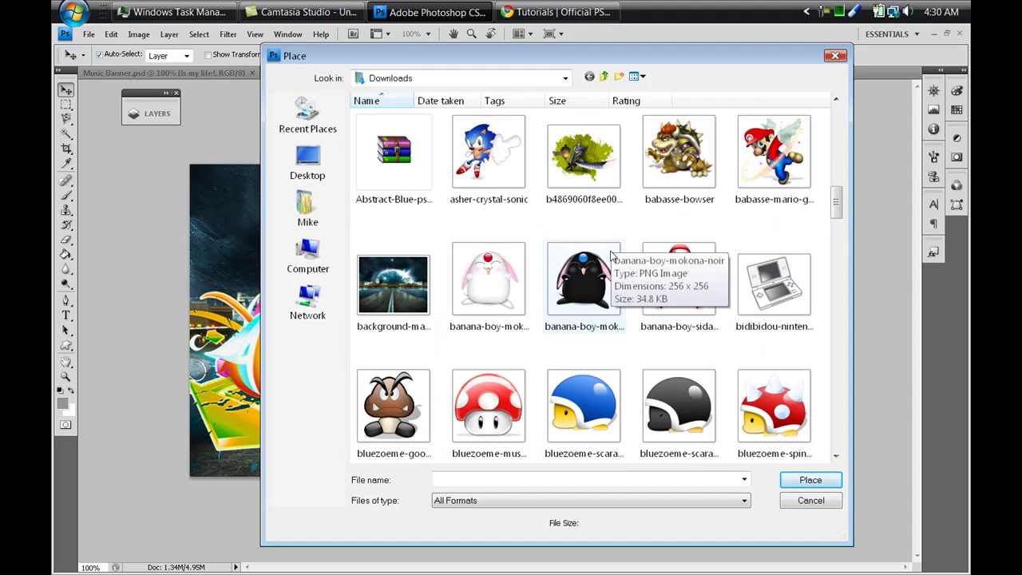
{"action": "scroll", "coordinate": [612, 251], "scroll_direction": "down", "scroll_amount": 2}
{"action": "scroll", "coordinate": [612, 256], "scroll_direction": "down", "scroll_amount": 4}
{"action": "scroll", "coordinate": [611, 256], "scroll_direction": "down", "scroll_amount": 4}
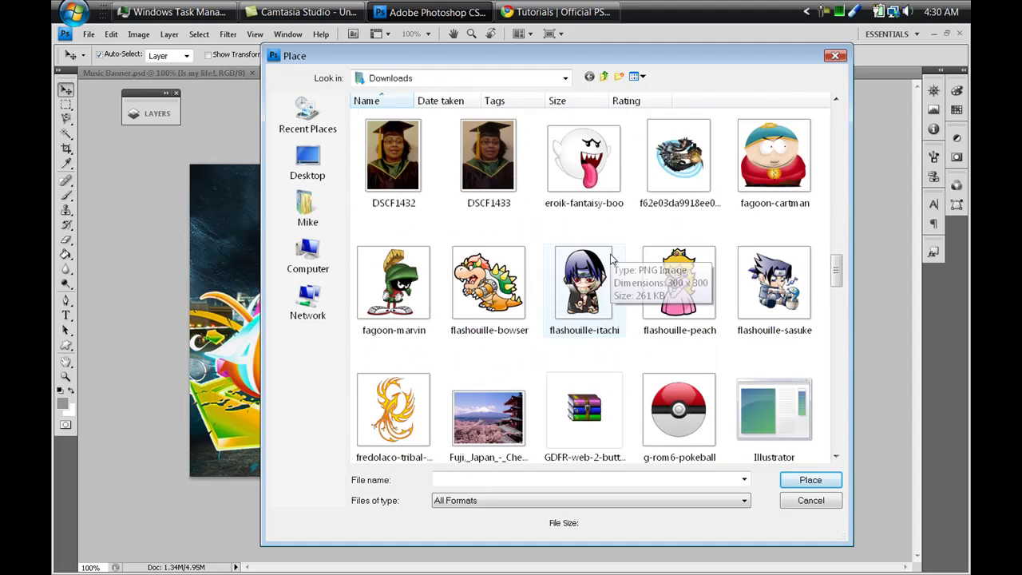
{"action": "scroll", "coordinate": [612, 258], "scroll_direction": "down", "scroll_amount": 4}
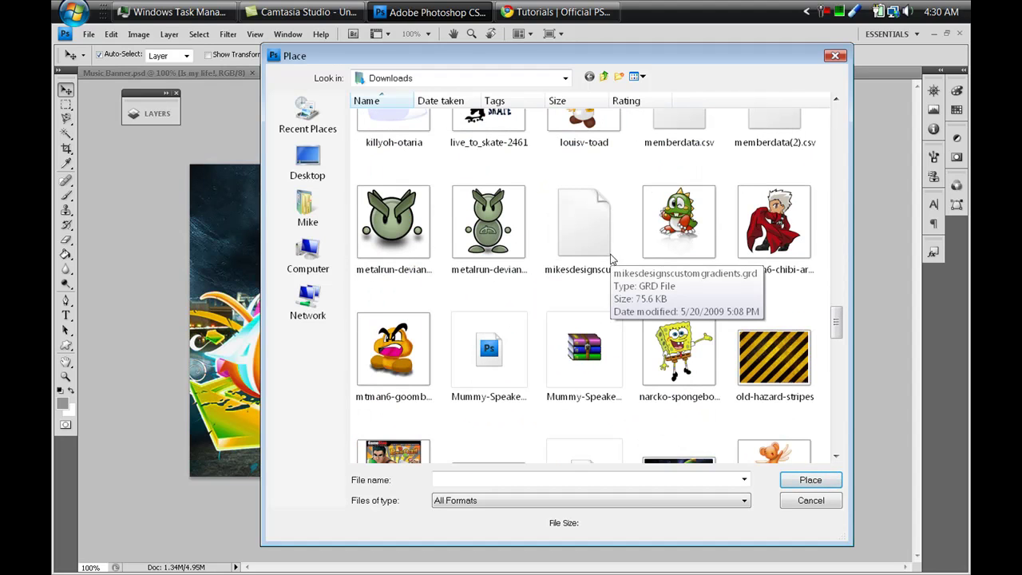
{"action": "left_click", "coordinate": [522, 355]}
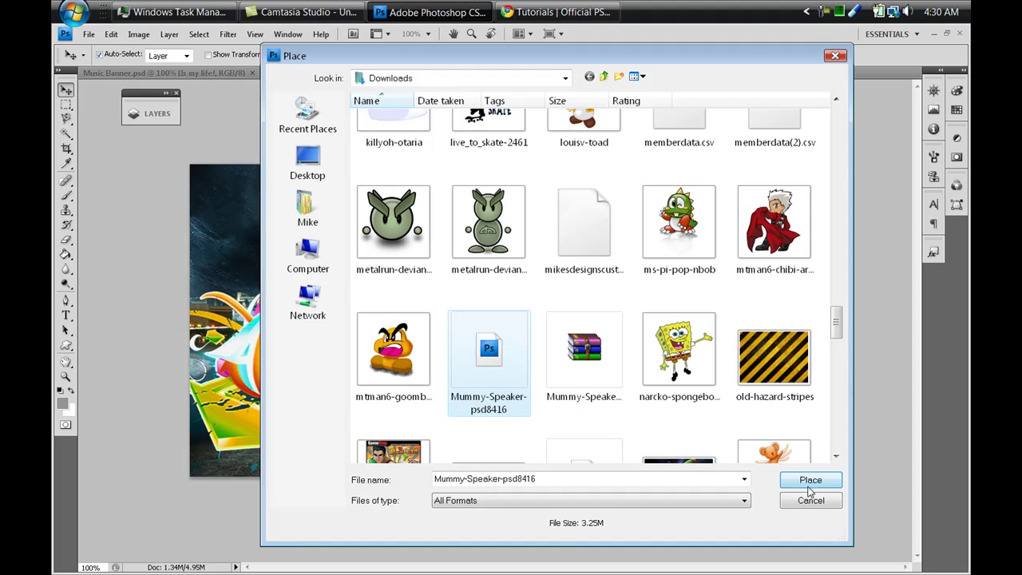
{"action": "left_click", "coordinate": [810, 480]}
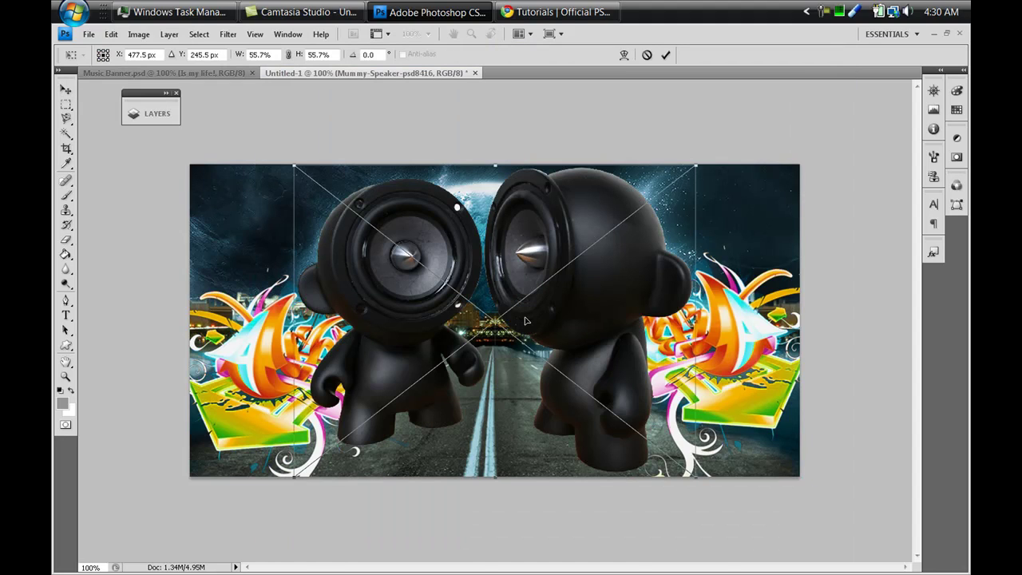
- Commit the speaker image, nudge it slightly lower and select its layer
{"action": "key", "text": "Return"}
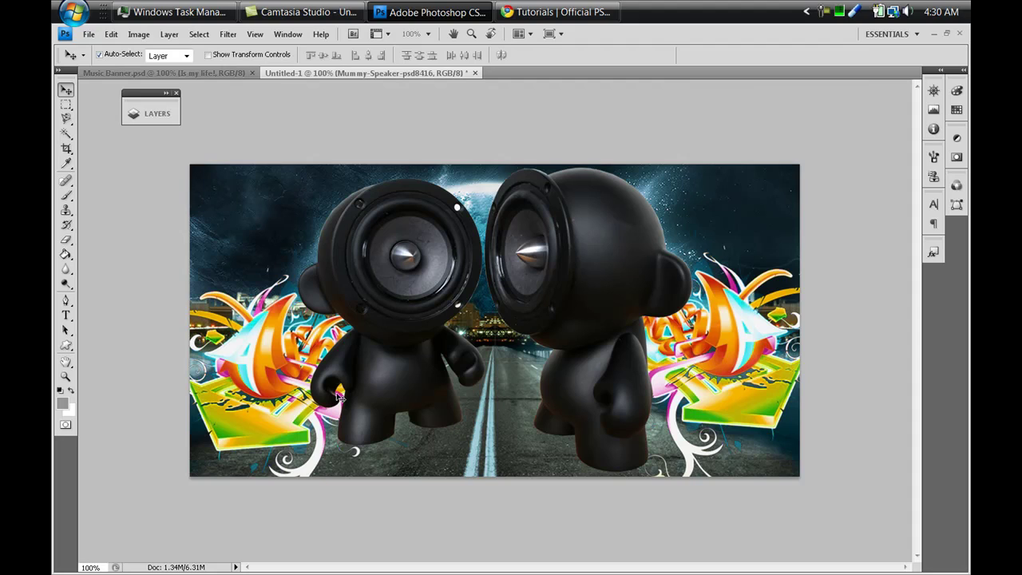
{"action": "left_click_drag", "start_coordinate": [587, 230], "coordinate": [587, 246]}
{"action": "left_click", "coordinate": [152, 113]}
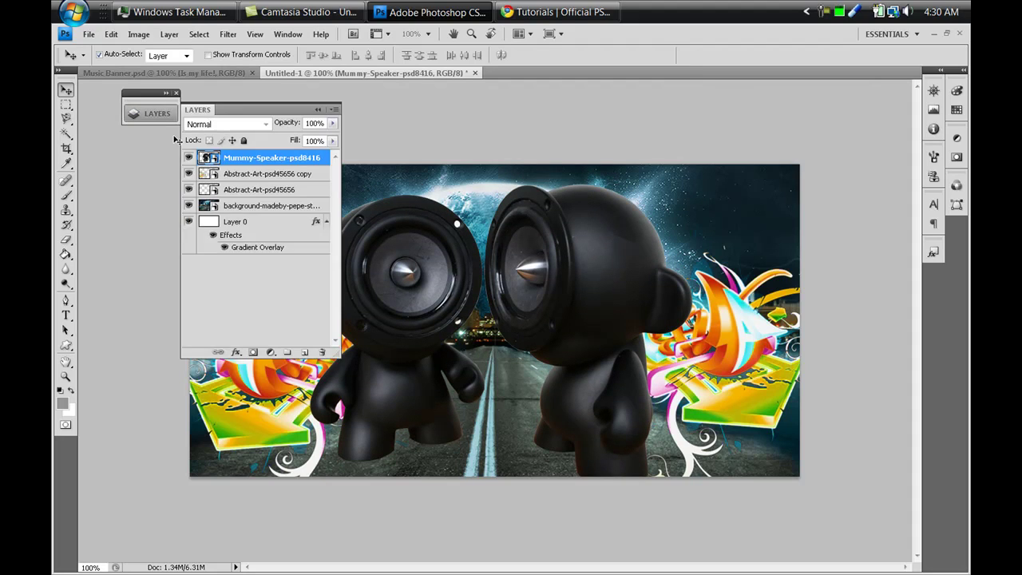
{"action": "key", "text": "ctrl+alt+a"}
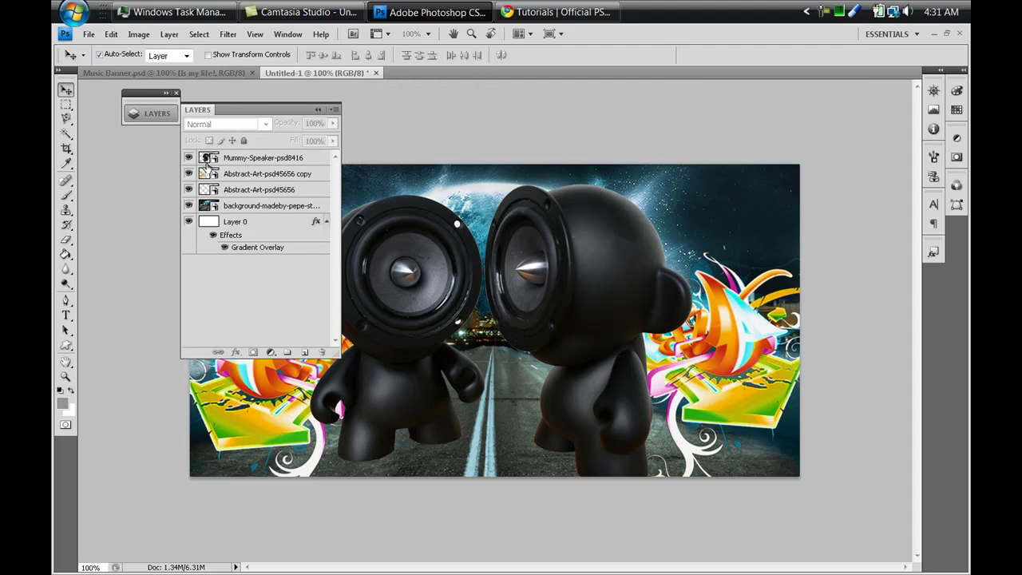
{"action": "left_click", "coordinate": [248, 159]}
{"action": "right_click", "coordinate": [248, 158]}
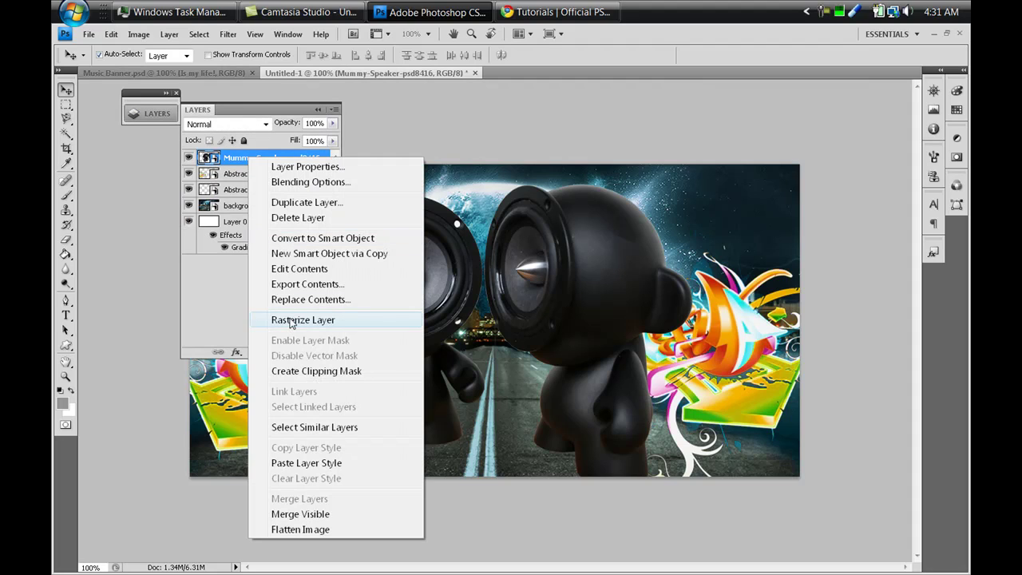
{"action": "key", "text": "Escape"}
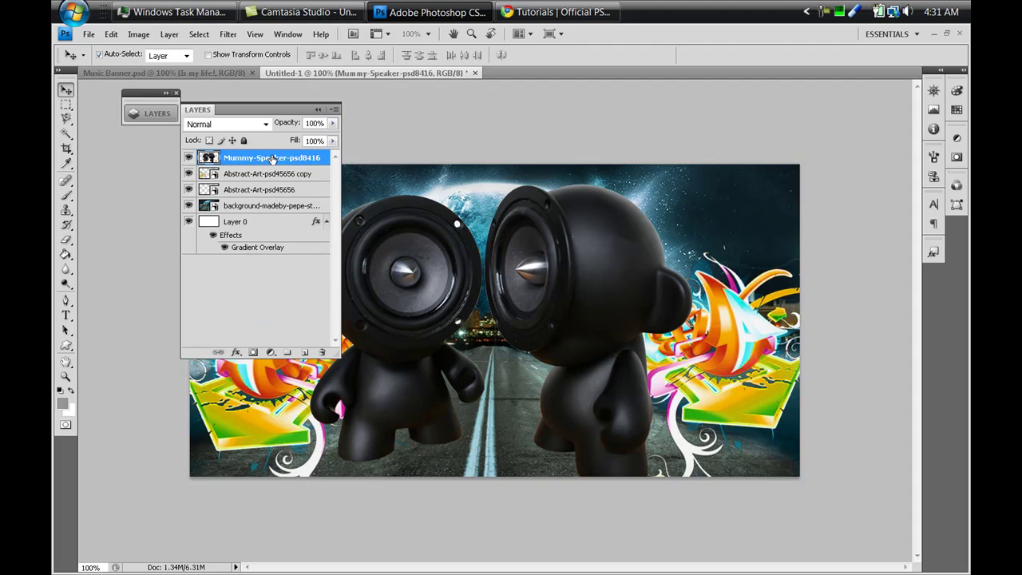
- Marquee-select the right speaker figure and cut and paste it onto a new Layer 1
{"action": "left_click", "coordinate": [66, 104]}
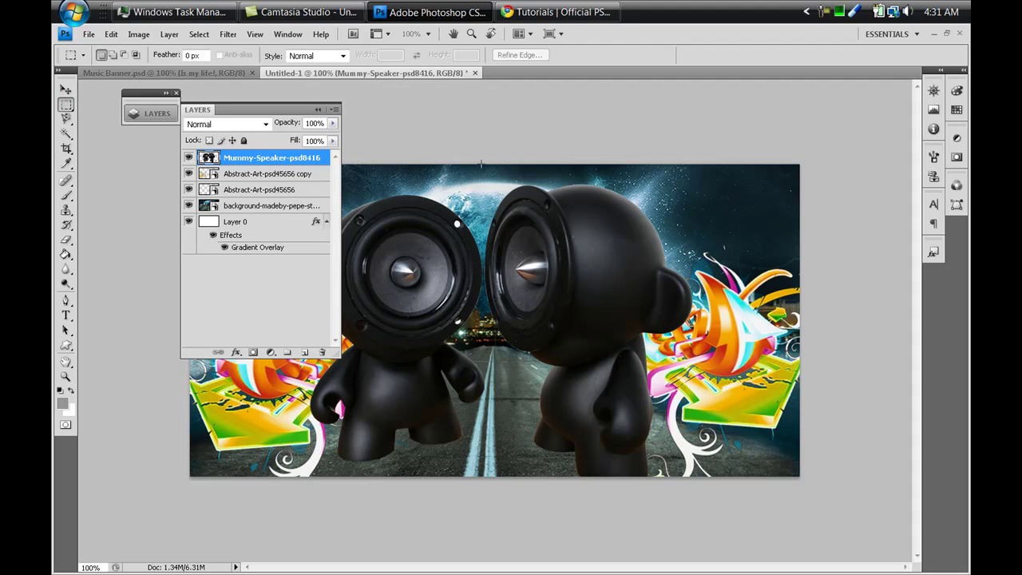
{"action": "left_click_drag", "start_coordinate": [510, 212], "coordinate": [638, 339]}
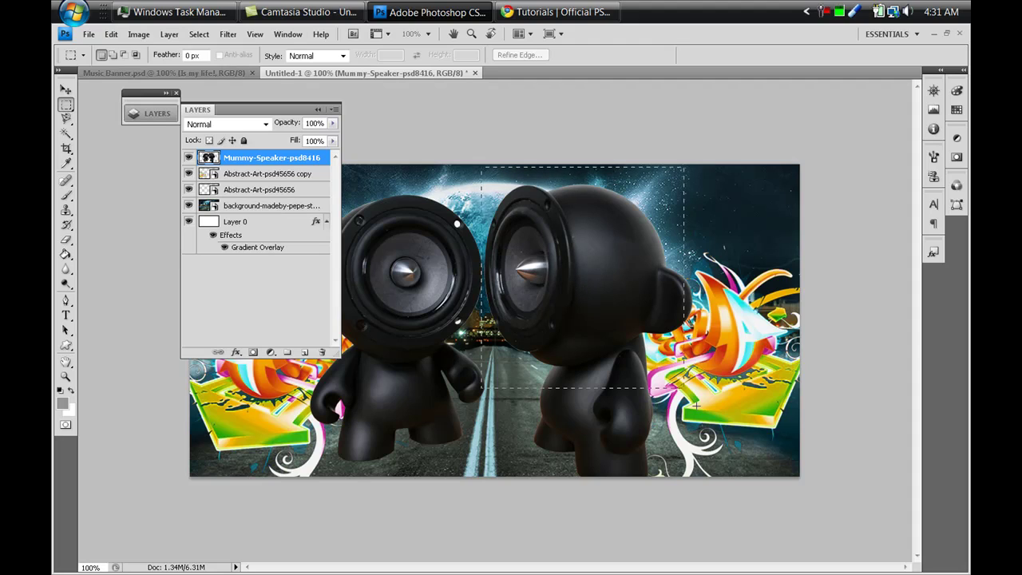
{"action": "left_click", "coordinate": [486, 174]}
{"action": "left_click_drag", "start_coordinate": [572, 290], "coordinate": [718, 492]}
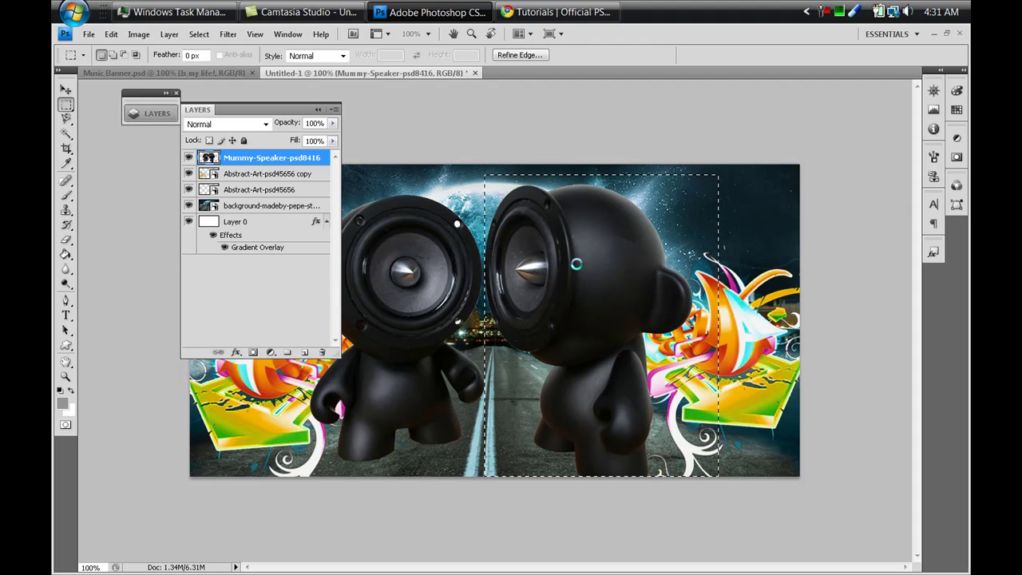
{"action": "key", "text": "ctrl+x"}
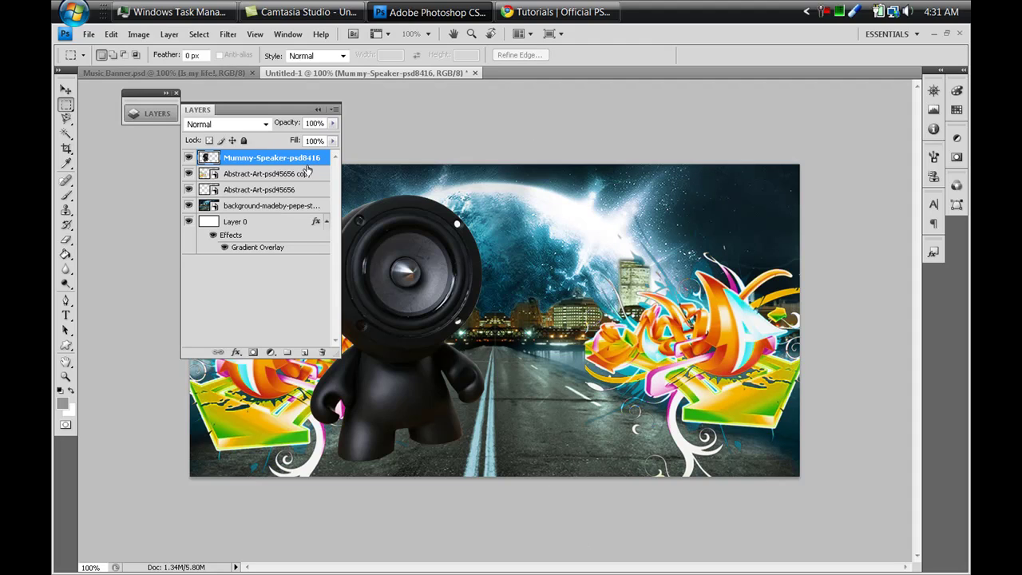
{"action": "key", "text": "ctrl+v"}
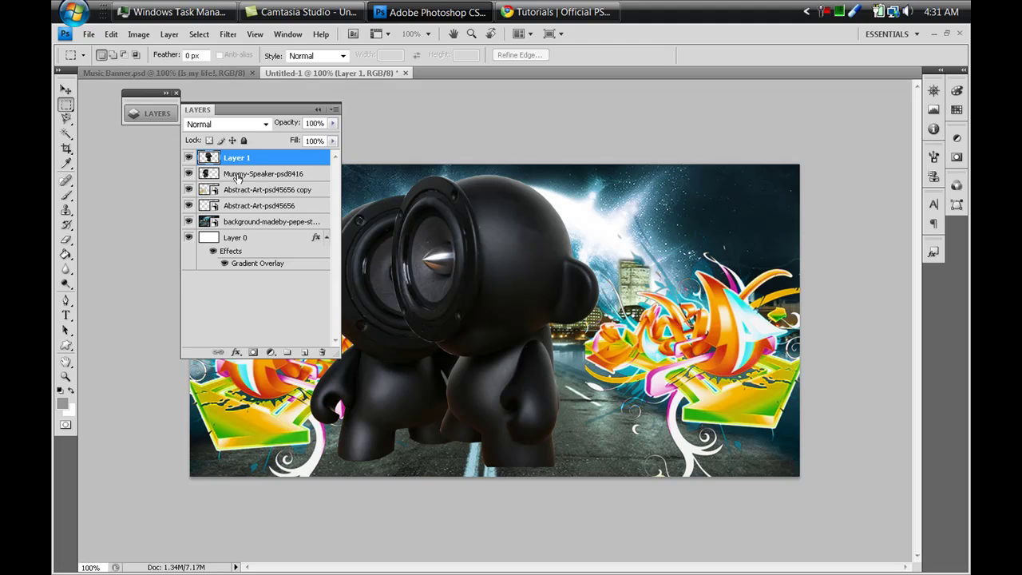
- Toggle the Mummy-Speaker layer and Layer 1 visibility to check their contents
{"action": "left_click", "coordinate": [237, 174]}
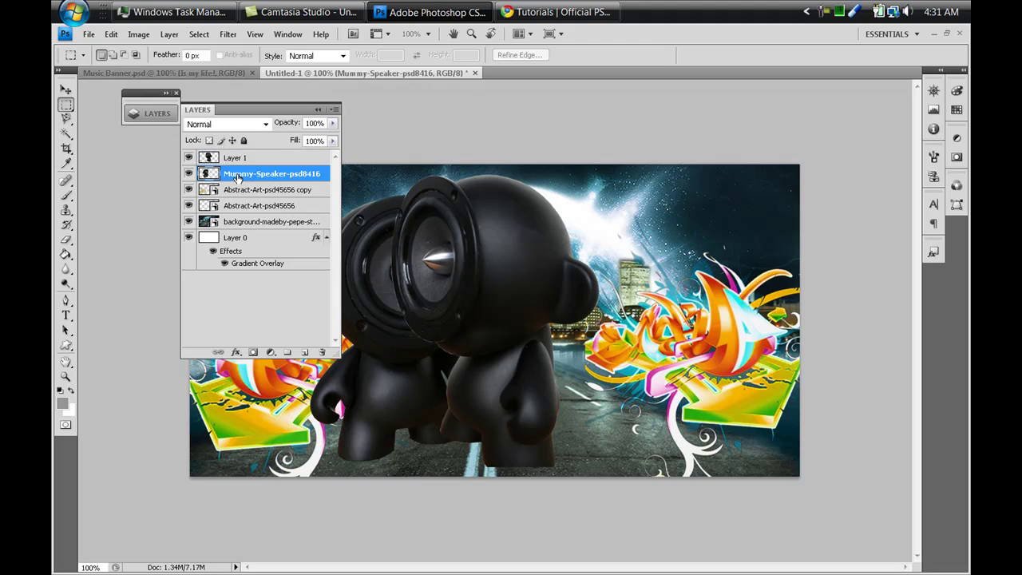
{"action": "left_click", "coordinate": [188, 174]}
{"action": "left_click", "coordinate": [188, 174]}
{"action": "left_click", "coordinate": [190, 158]}
{"action": "left_click", "coordinate": [190, 158]}
- Move the Layer 1 speaker to the right side and shrink it
{"action": "left_click", "coordinate": [67, 90]}
{"action": "left_click", "coordinate": [479, 231]}
{"action": "left_click_drag", "start_coordinate": [605, 230], "coordinate": [658, 234]}
{"action": "key", "text": "ctrl+t"}
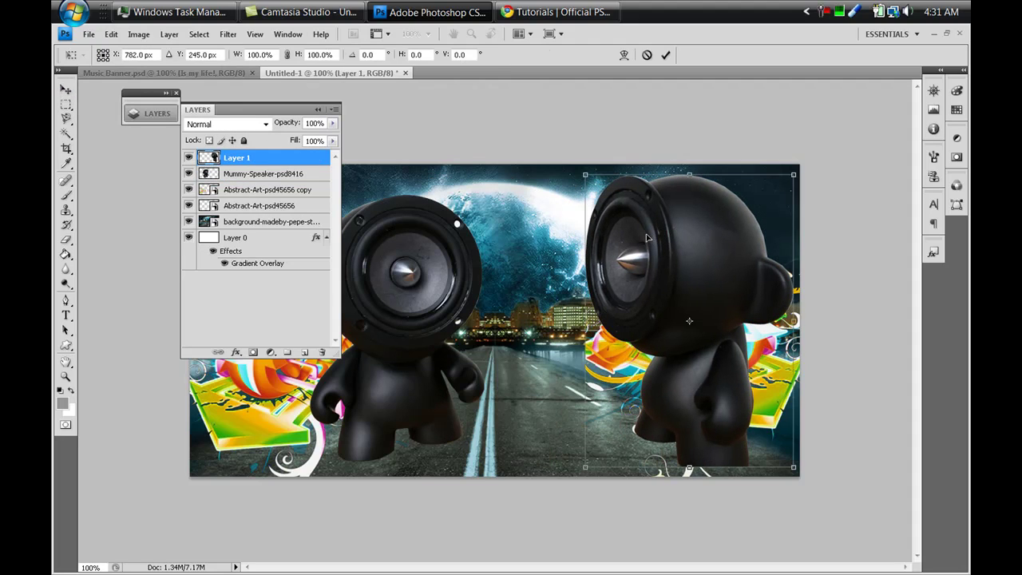
{"action": "left_click_drag", "start_coordinate": [584, 175], "coordinate": [620, 223]}
{"action": "left_click_drag", "start_coordinate": [651, 257], "coordinate": [685, 254]}
{"action": "key", "text": "Return"}
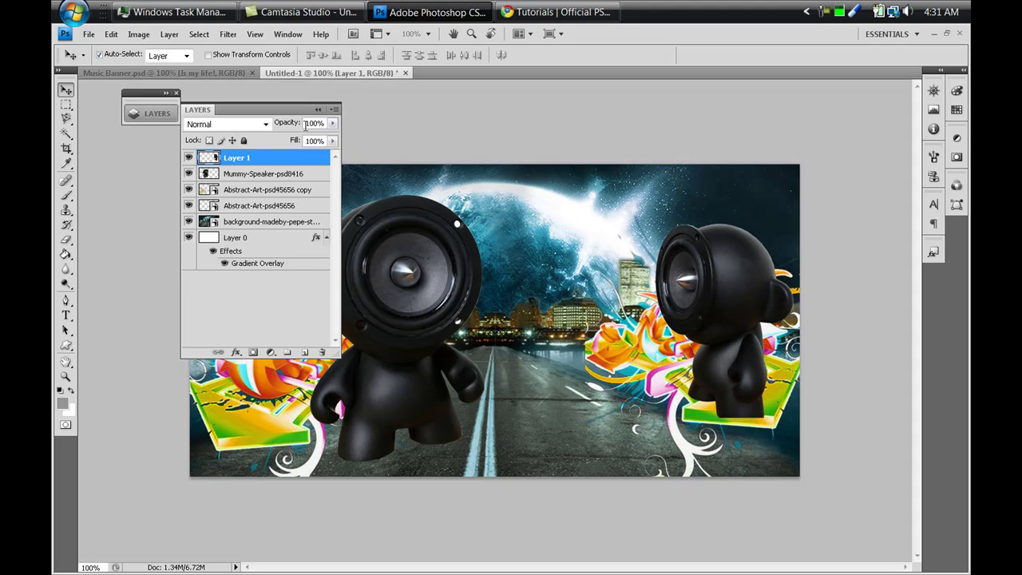
- Scale the left speaker to about 69% and place it on the left graffiti
{"action": "left_click", "coordinate": [319, 110]}
{"action": "left_click", "coordinate": [380, 231]}
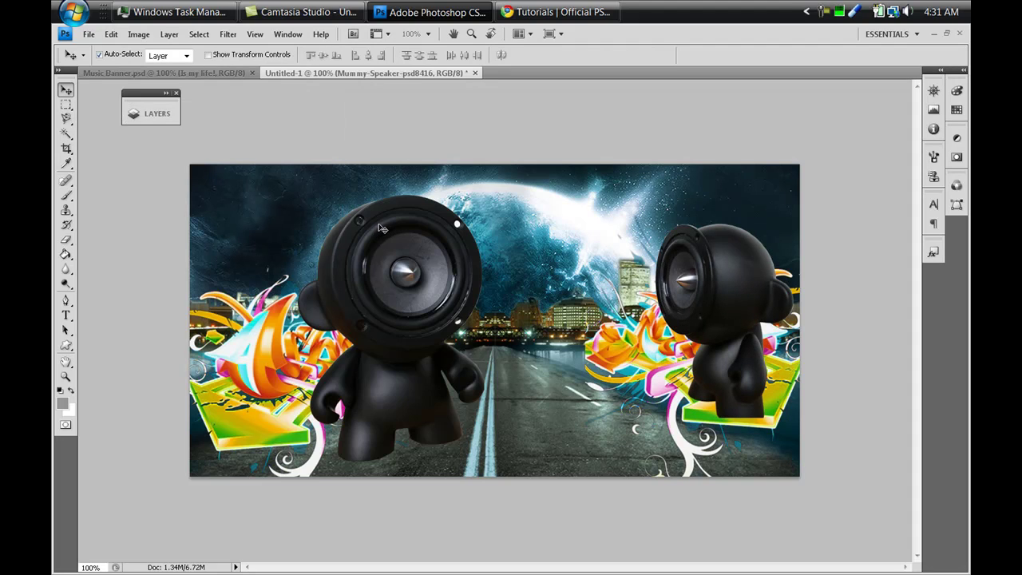
{"action": "key", "text": "ctrl+t"}
{"action": "left_click_drag", "start_coordinate": [294, 195], "coordinate": [394, 277]}
{"action": "left_click_drag", "start_coordinate": [415, 324], "coordinate": [259, 324]}
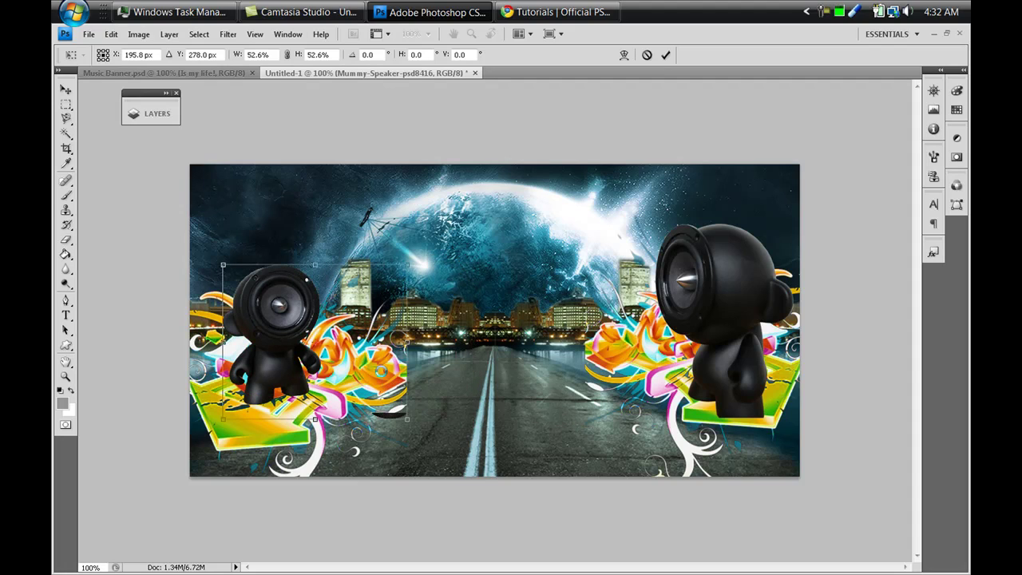
{"action": "left_click_drag", "start_coordinate": [410, 416], "coordinate": [432, 448]}
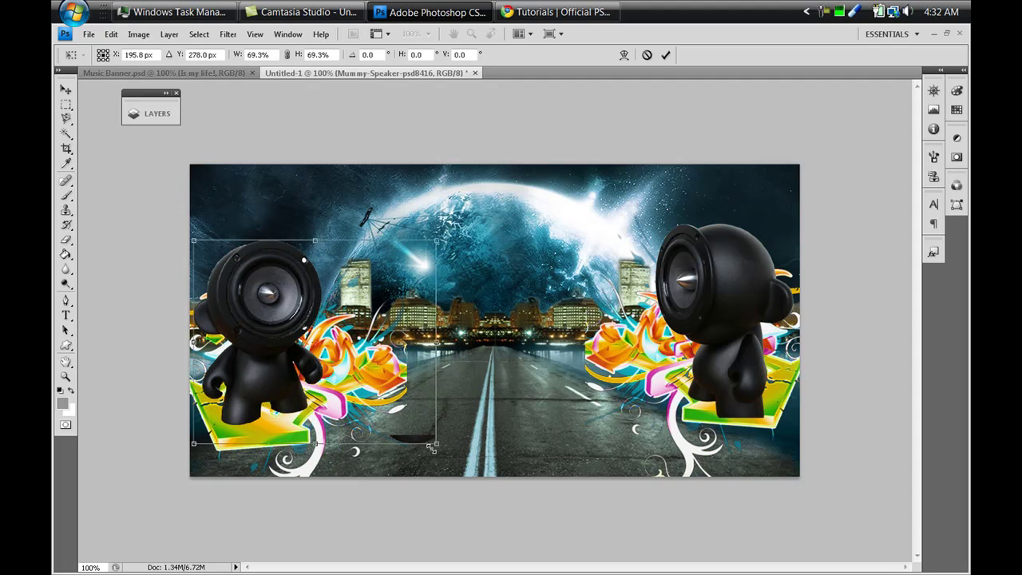
{"action": "left_click_drag", "start_coordinate": [289, 337], "coordinate": [300, 347]}
{"action": "key", "text": "Return"}
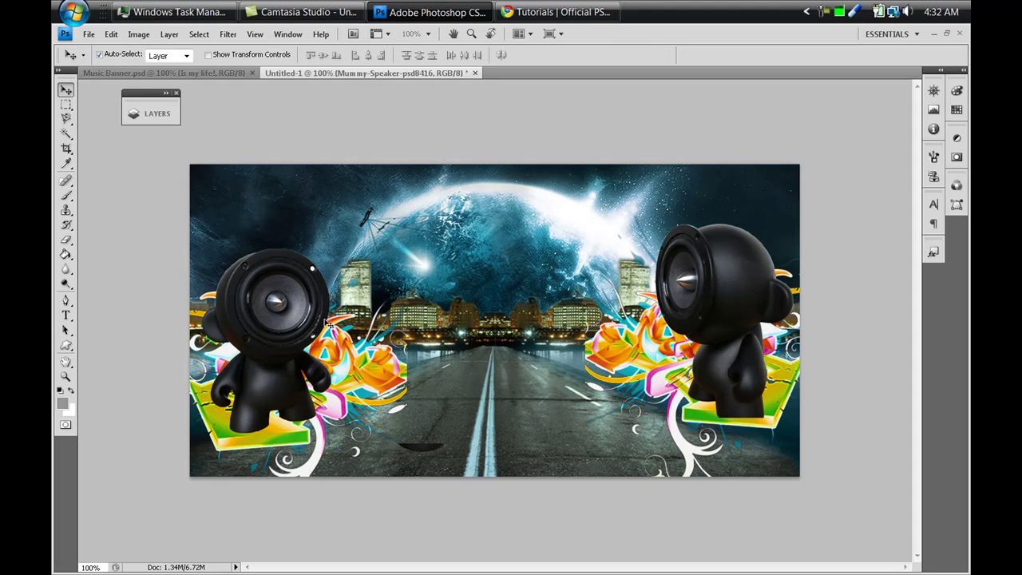
- Type 'Music' in a larger font size above the road and commit it
{"action": "left_click", "coordinate": [67, 315]}
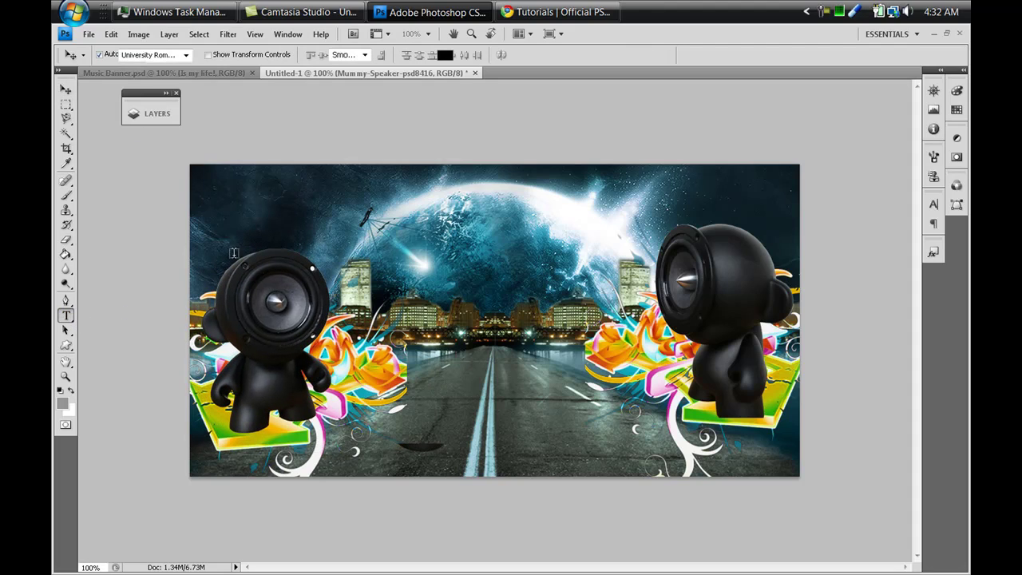
{"action": "left_click", "coordinate": [463, 240]}
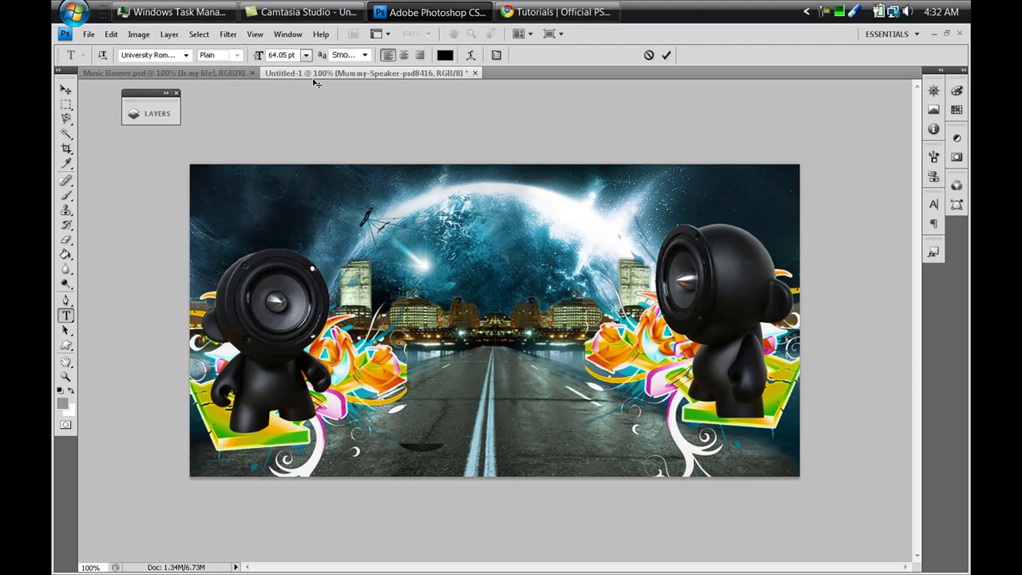
{"action": "left_click_drag", "start_coordinate": [258, 55], "coordinate": [303, 57]}
{"action": "type", "text": "Music"}
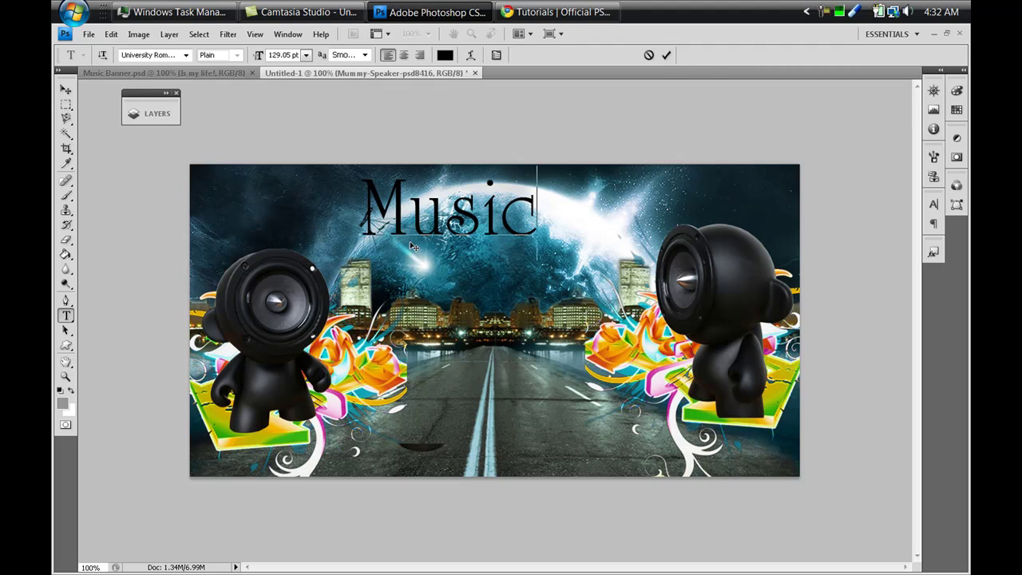
{"action": "key", "text": "ctrl+Return"}
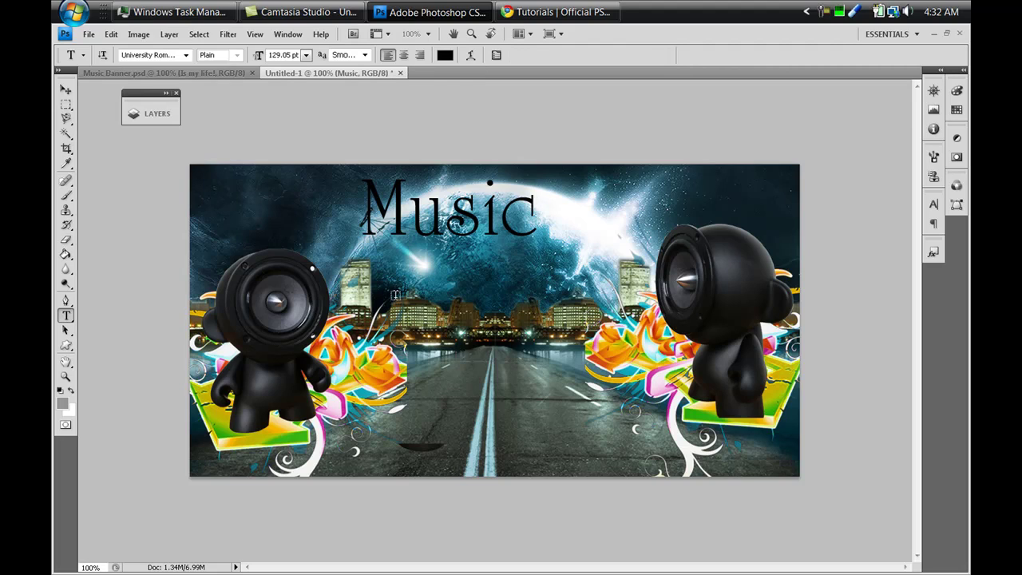
- Add 'Is my Life' as a second line below Music, correcting the typos
{"action": "left_click", "coordinate": [394, 294]}
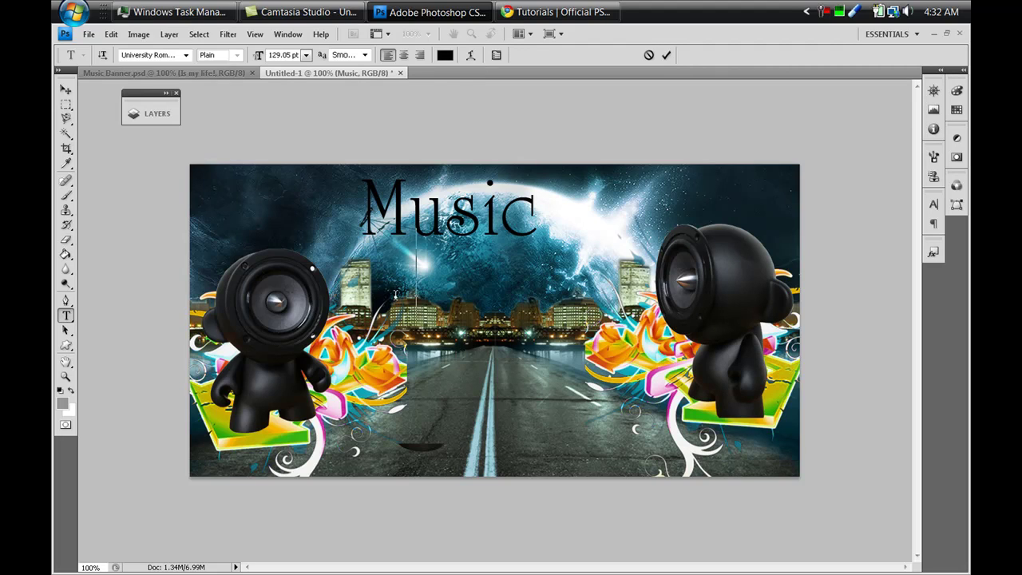
{"action": "type", "text": "IS my"}
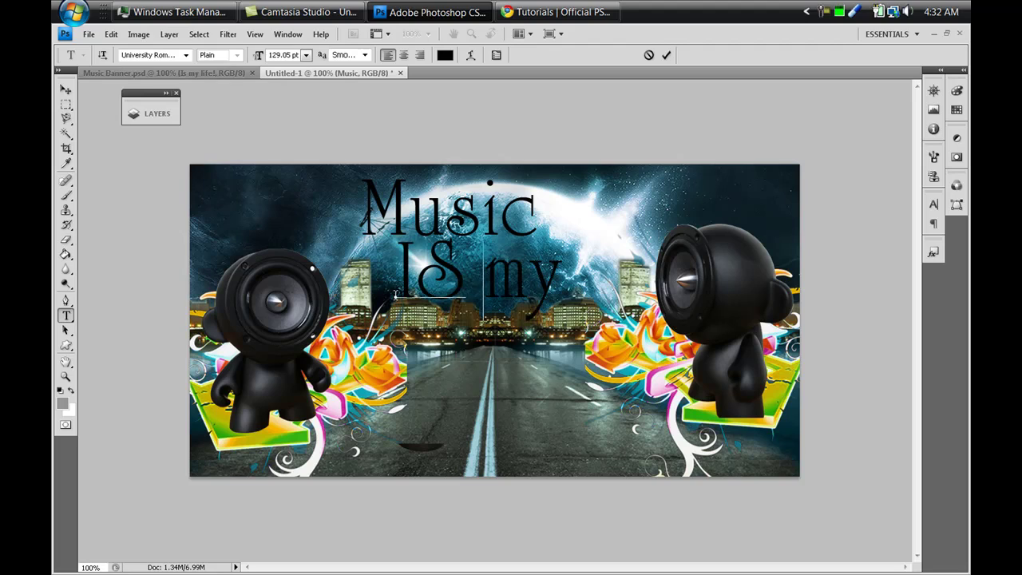
{"action": "key", "text": "BackSpace"}
{"action": "key", "text": "BackSpace"}
{"action": "key", "text": "BackSpace"}
{"action": "key", "text": "BackSpace"}
{"action": "type", "text": "s my l"}
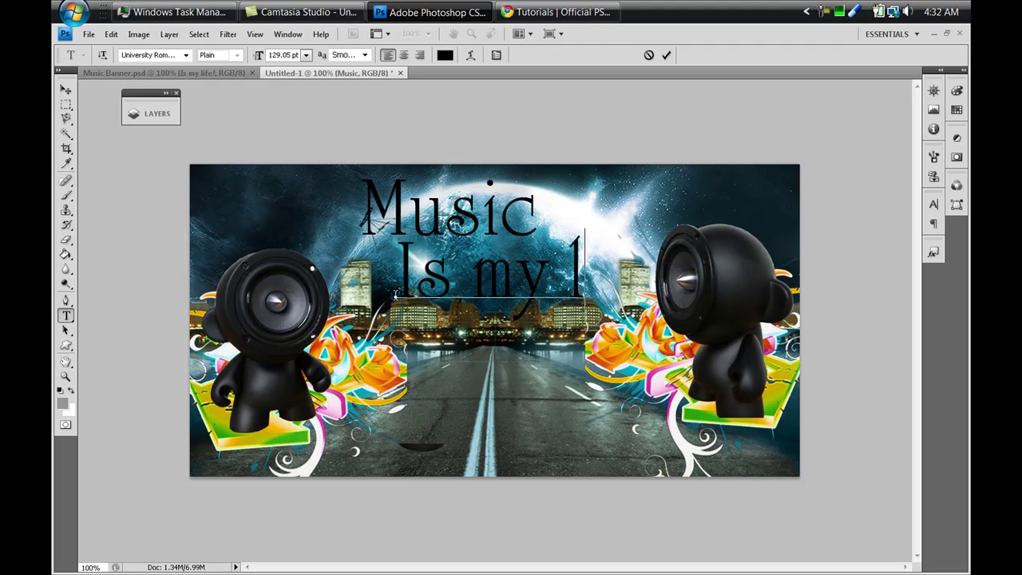
{"action": "key", "text": "BackSpace"}
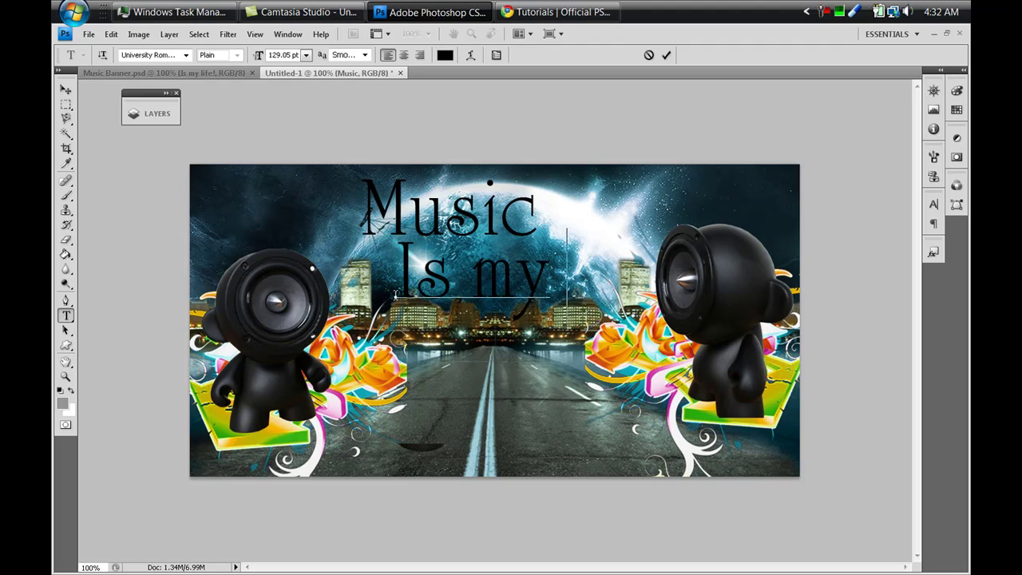
{"action": "type", "text": "Life"}
{"action": "key", "text": "ctrl+Return"}
{"action": "key", "text": "Return"}
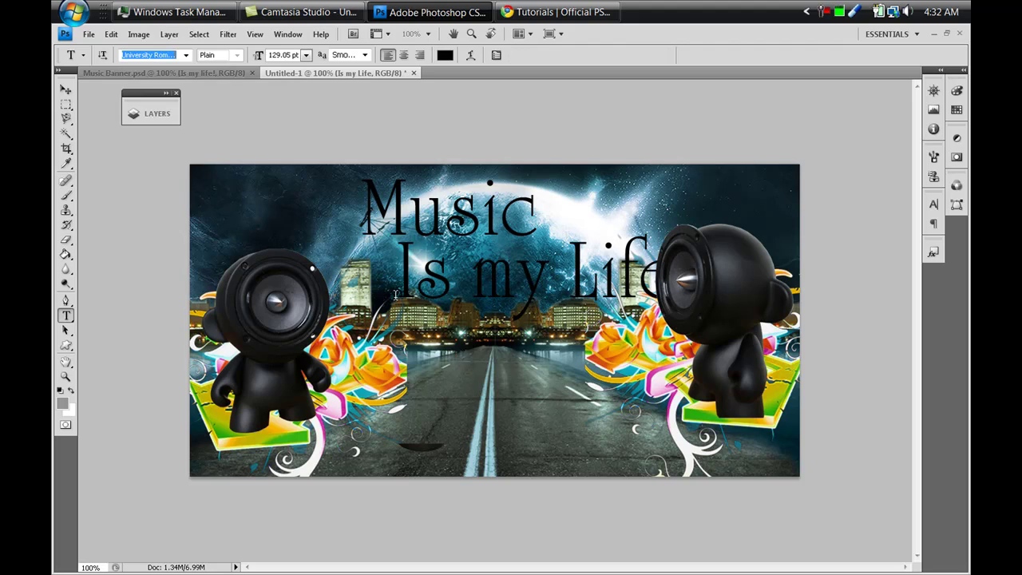
- Shrink 'Is my Life' to 56% and move it down onto the road between the speakers
{"action": "left_click", "coordinate": [66, 90]}
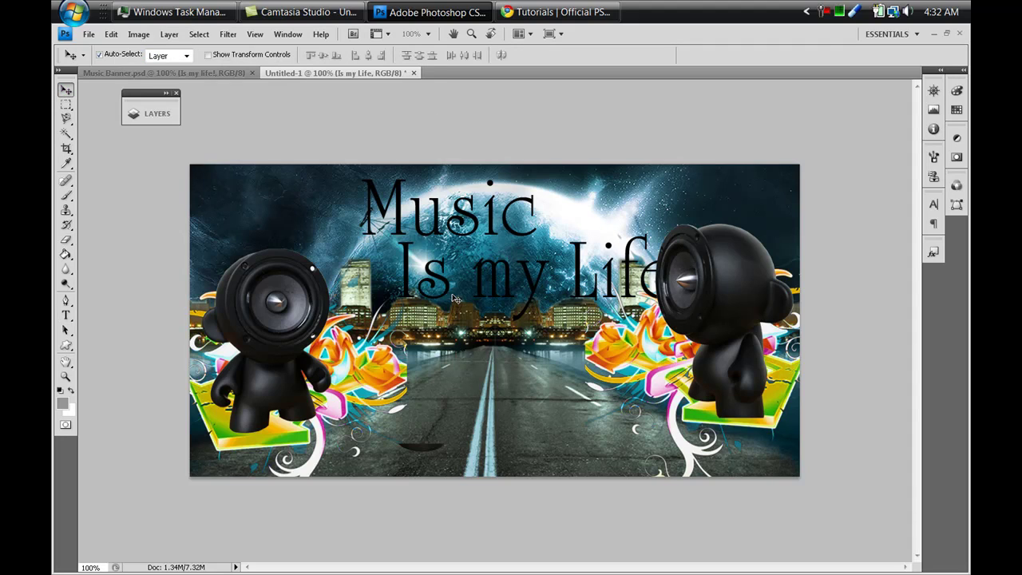
{"action": "key", "text": "ctrl+t"}
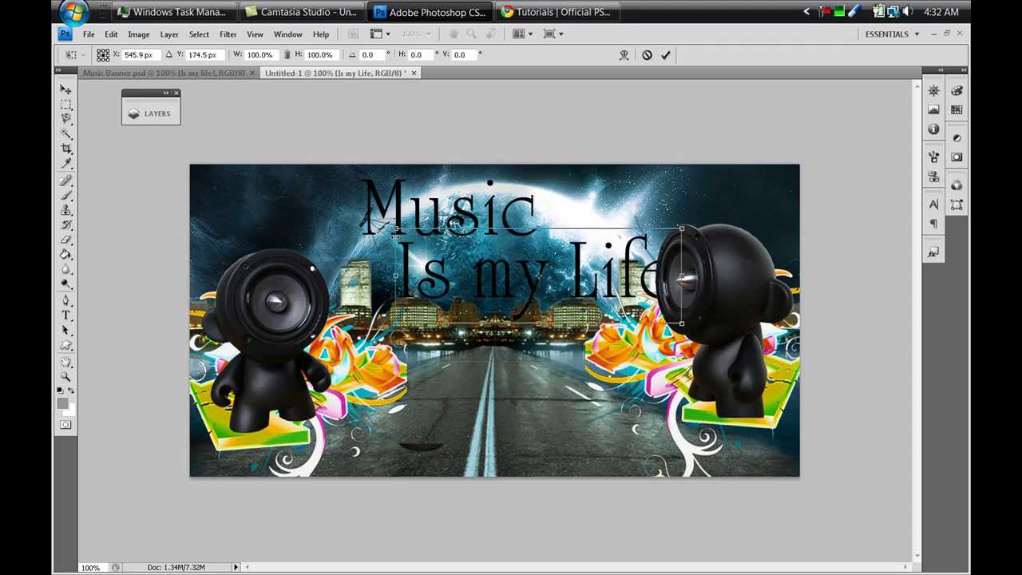
{"action": "left_click_drag", "start_coordinate": [395, 230], "coordinate": [441, 244]}
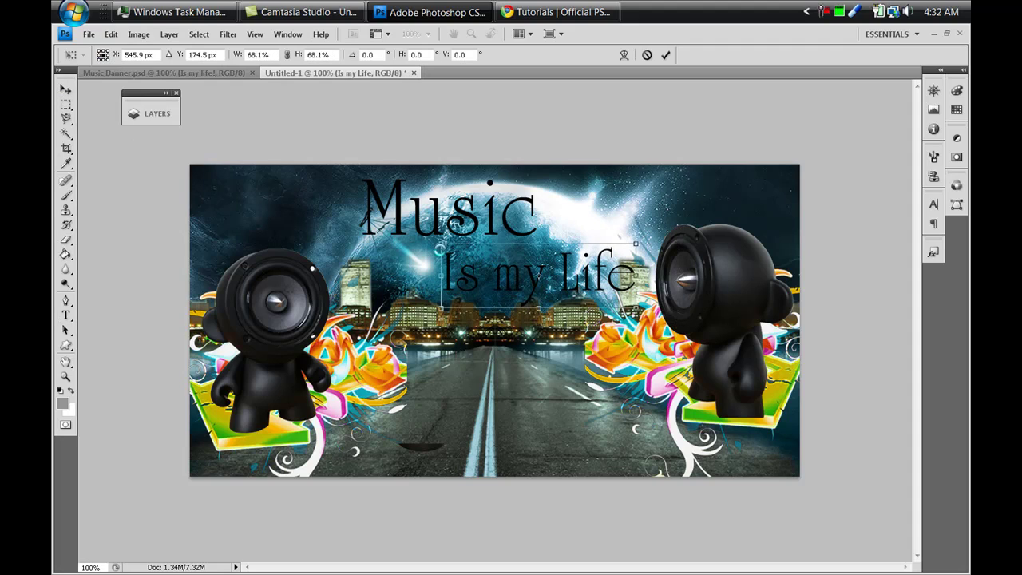
{"action": "left_click_drag", "start_coordinate": [513, 289], "coordinate": [463, 393]}
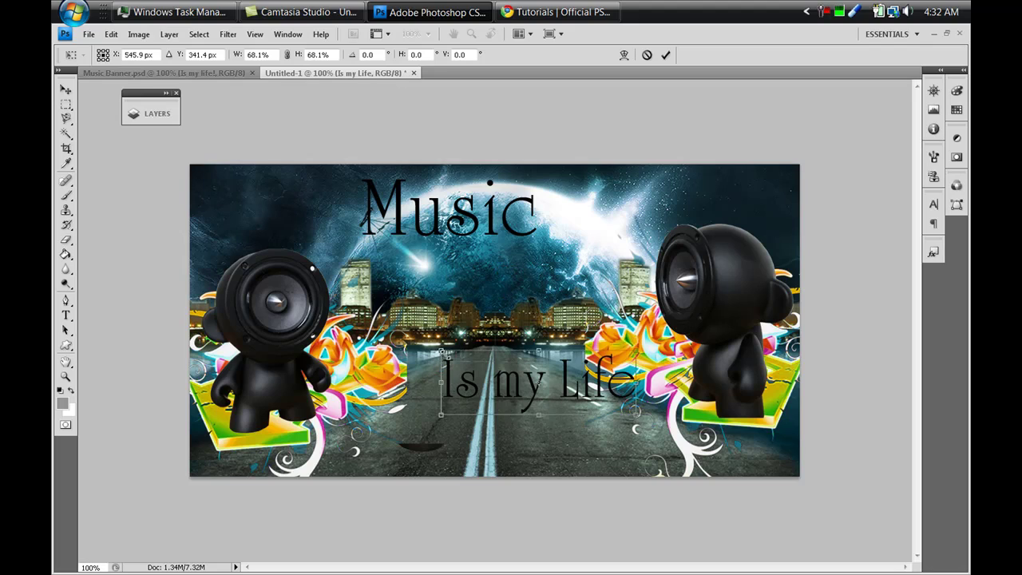
{"action": "left_click_drag", "start_coordinate": [441, 351], "coordinate": [429, 372]}
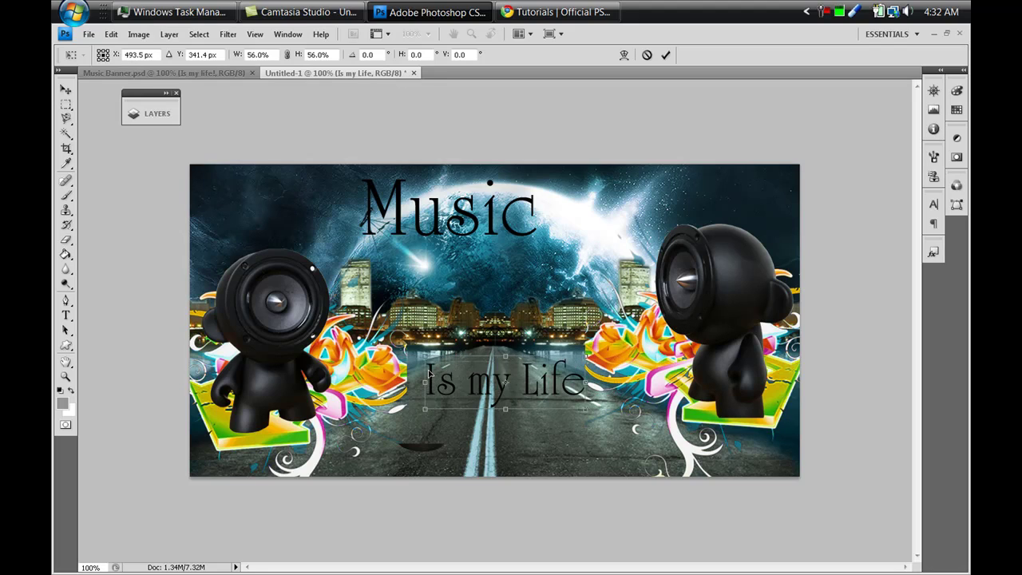
{"action": "key", "text": "Left"}
{"action": "key", "text": "Left"}
{"action": "key", "text": "Left"}
{"action": "key", "text": "Left"}
{"action": "key", "text": "Left"}
{"action": "key", "text": "Left"}
{"action": "key", "text": "Left"}
{"action": "key", "text": "Left"}
{"action": "key", "text": "Left"}
{"action": "key", "text": "Left"}
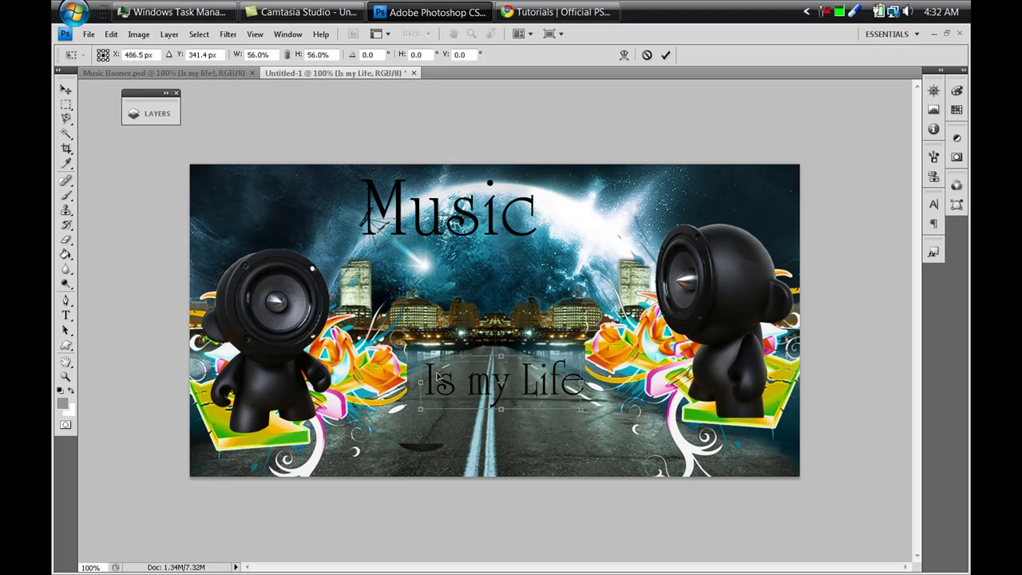
{"action": "key", "text": "Left"}
{"action": "key", "text": "Left"}
{"action": "key", "text": "Left"}
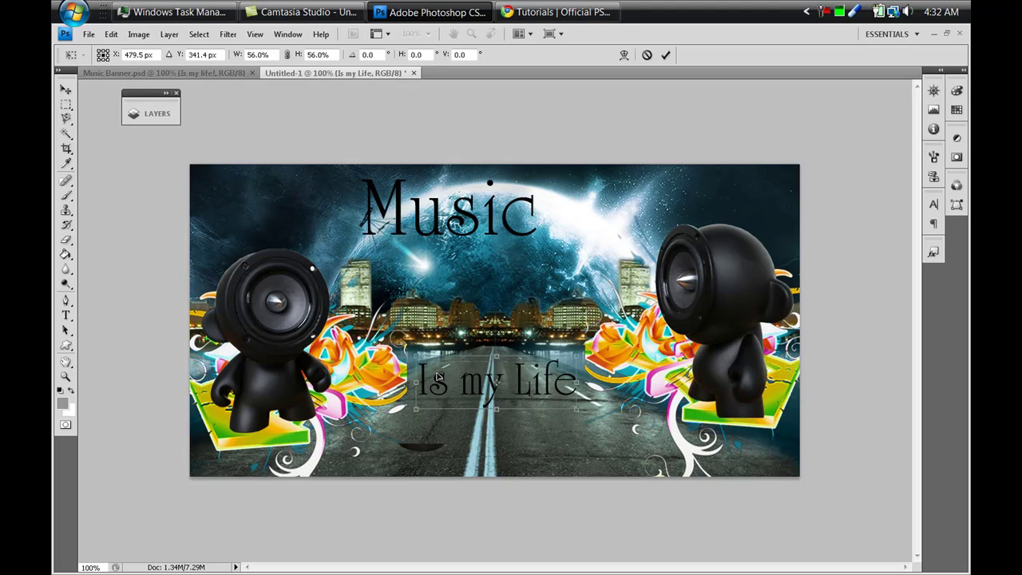
{"action": "key", "text": "Return"}
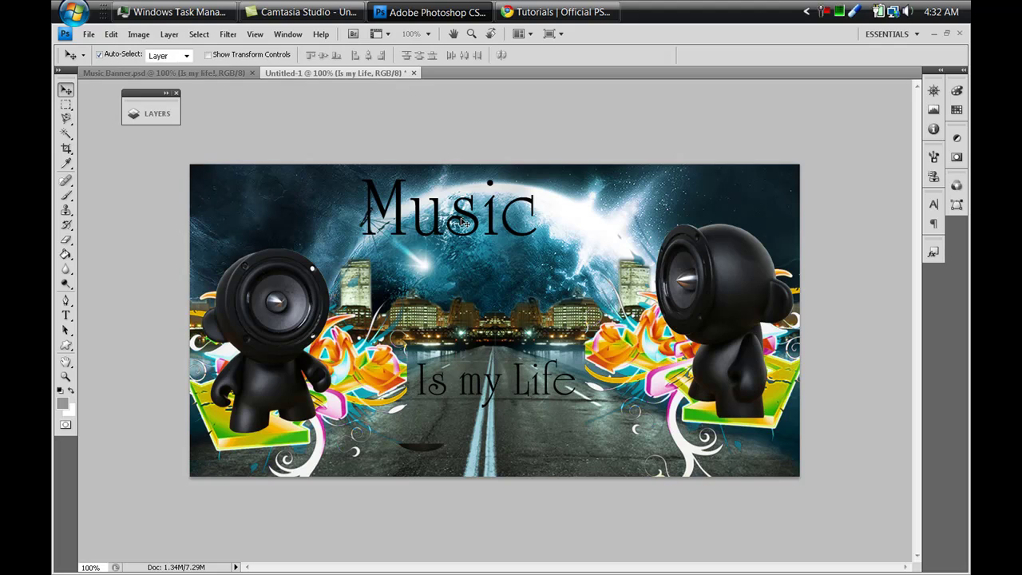
- Enlarge the 'Music' title to about 164.7% and centre it over the city skyline
{"action": "left_click_drag", "start_coordinate": [462, 222], "coordinate": [493, 285]}
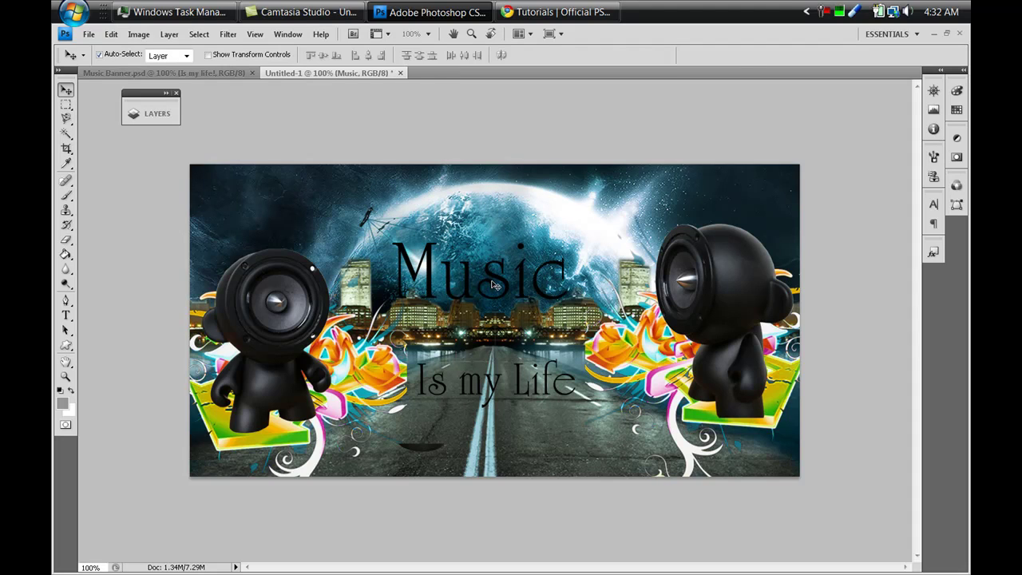
{"action": "key", "text": "ctrl+t"}
{"action": "left_click_drag", "start_coordinate": [385, 229], "coordinate": [333, 199]}
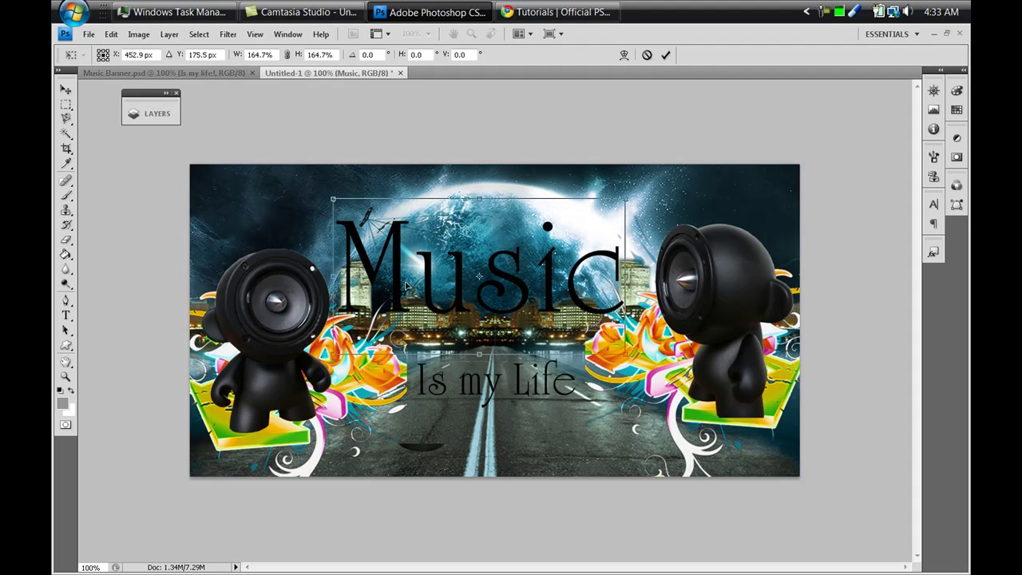
{"action": "key", "text": "Return"}
{"action": "left_click_drag", "start_coordinate": [427, 277], "coordinate": [423, 259]}
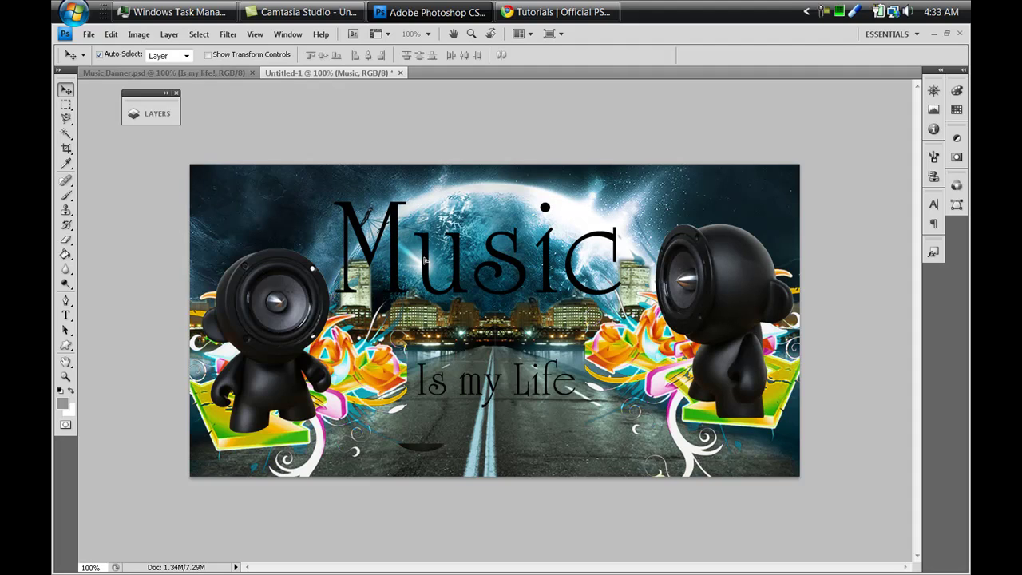
- Give the Music layer a drop shadow and a gold preset gradient overlay
{"action": "left_click", "coordinate": [157, 113]}
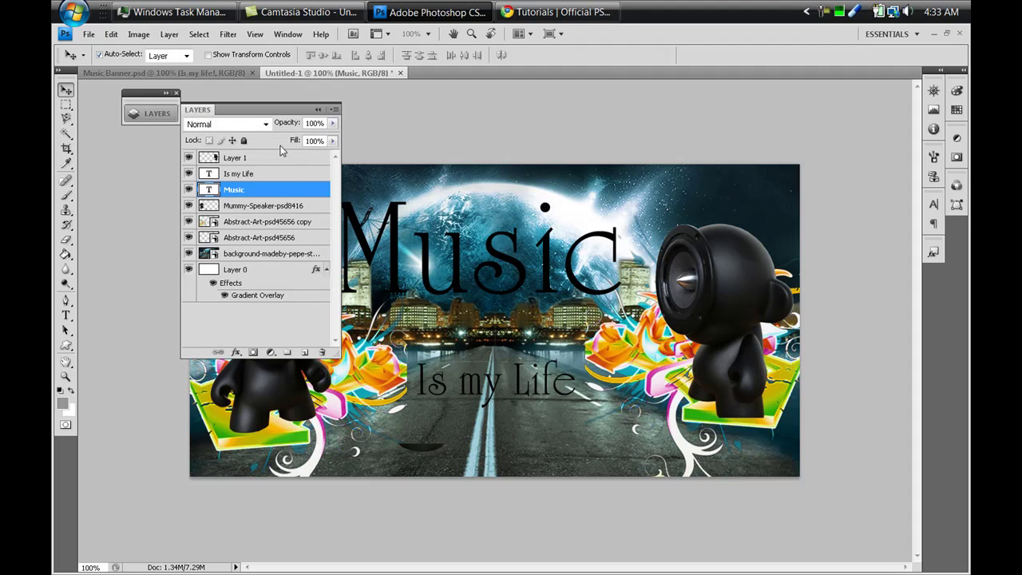
{"action": "double_click", "coordinate": [295, 189]}
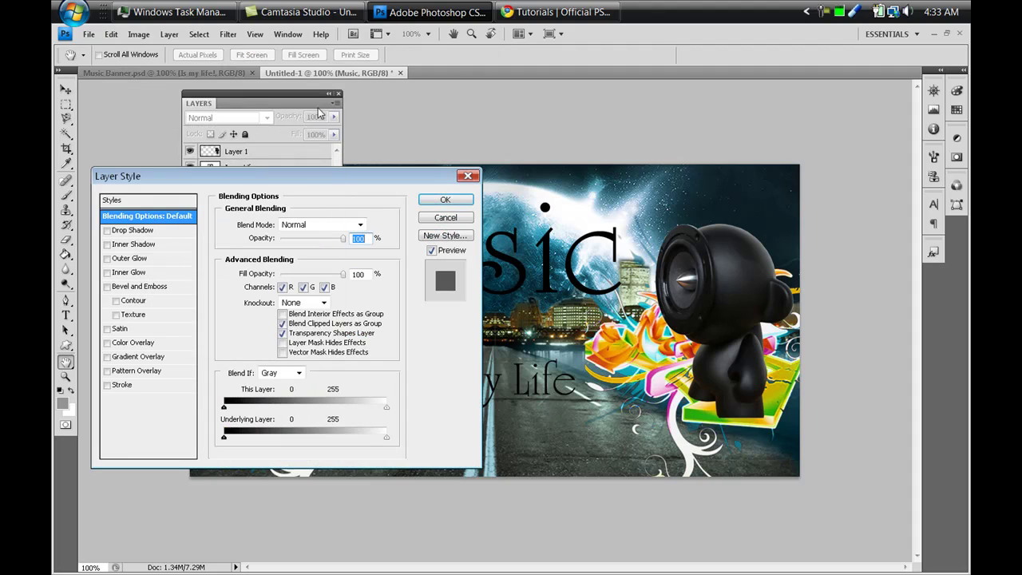
{"action": "left_click", "coordinate": [328, 95]}
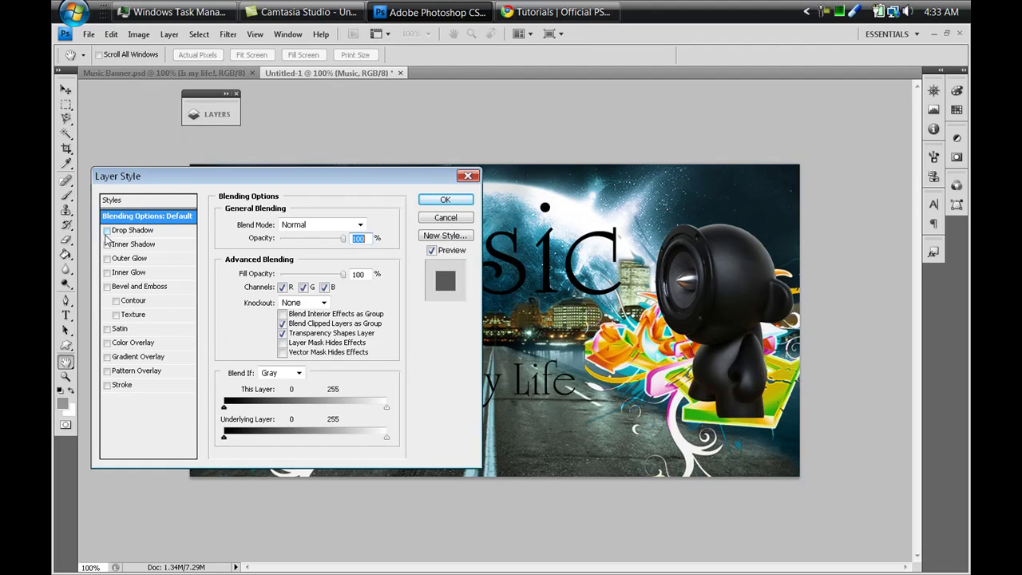
{"action": "left_click_drag", "start_coordinate": [210, 180], "coordinate": [660, 350]}
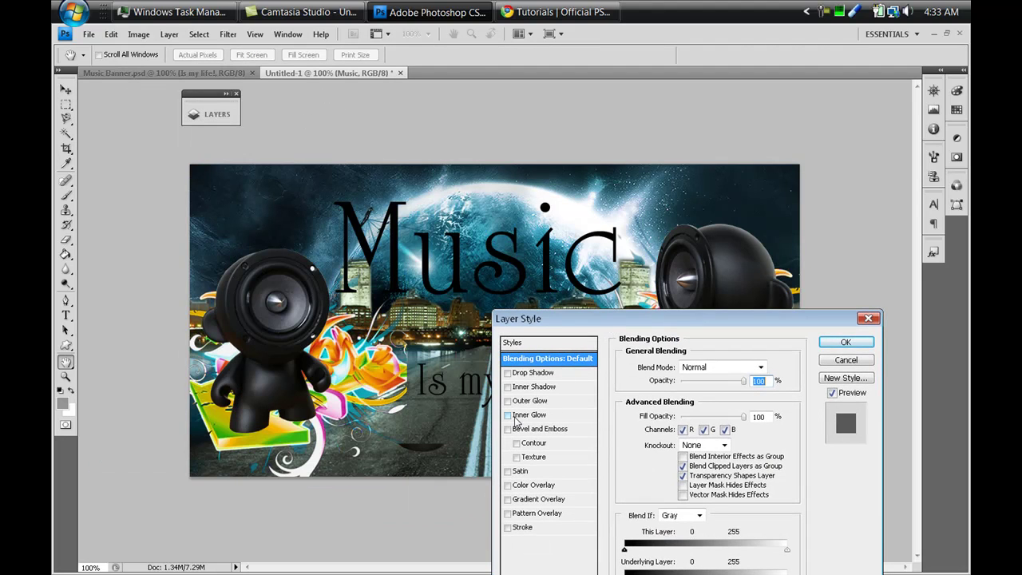
{"action": "left_click", "coordinate": [508, 373]}
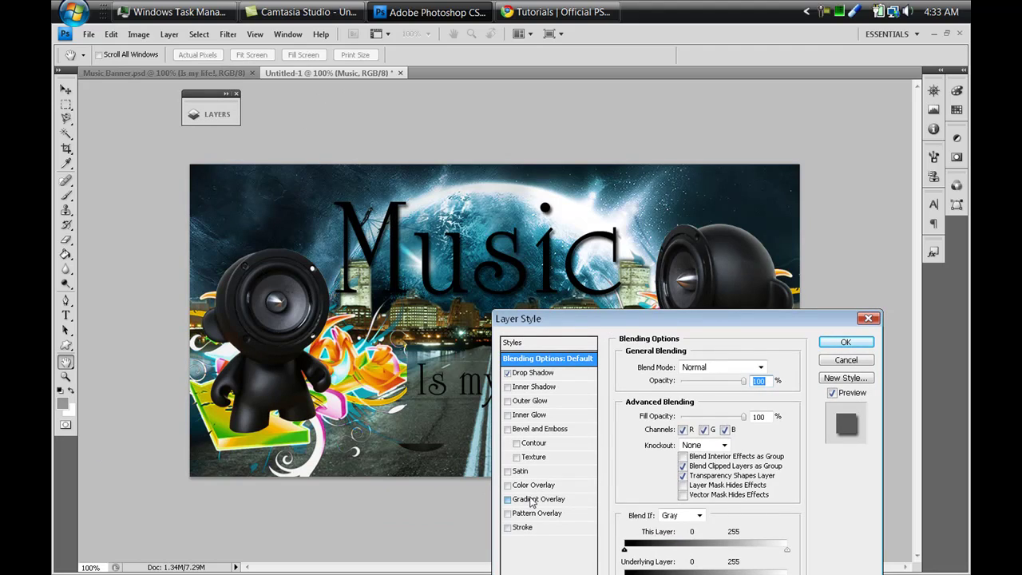
{"action": "left_click", "coordinate": [532, 500]}
{"action": "left_click", "coordinate": [742, 396]}
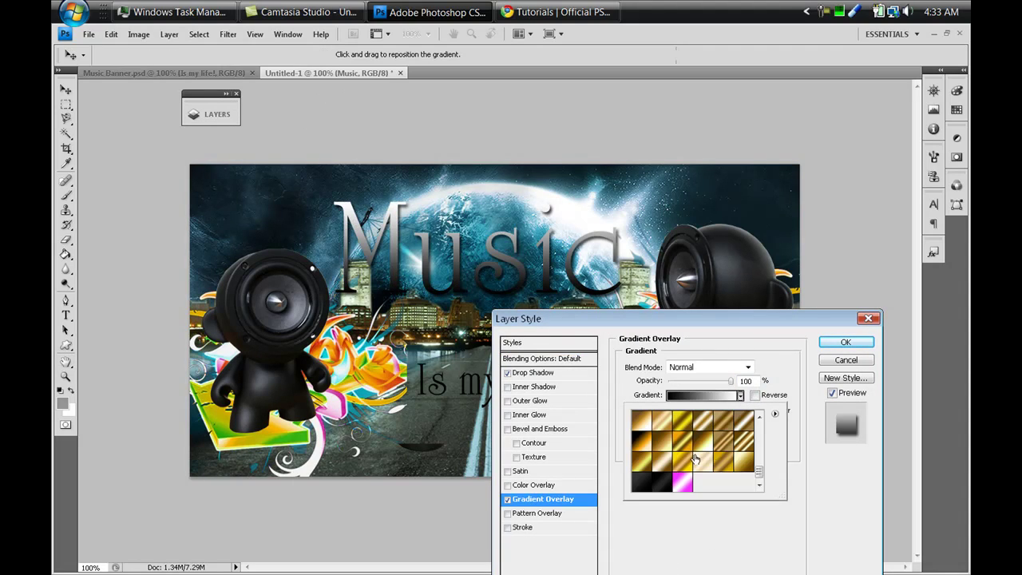
{"action": "left_click", "coordinate": [650, 458]}
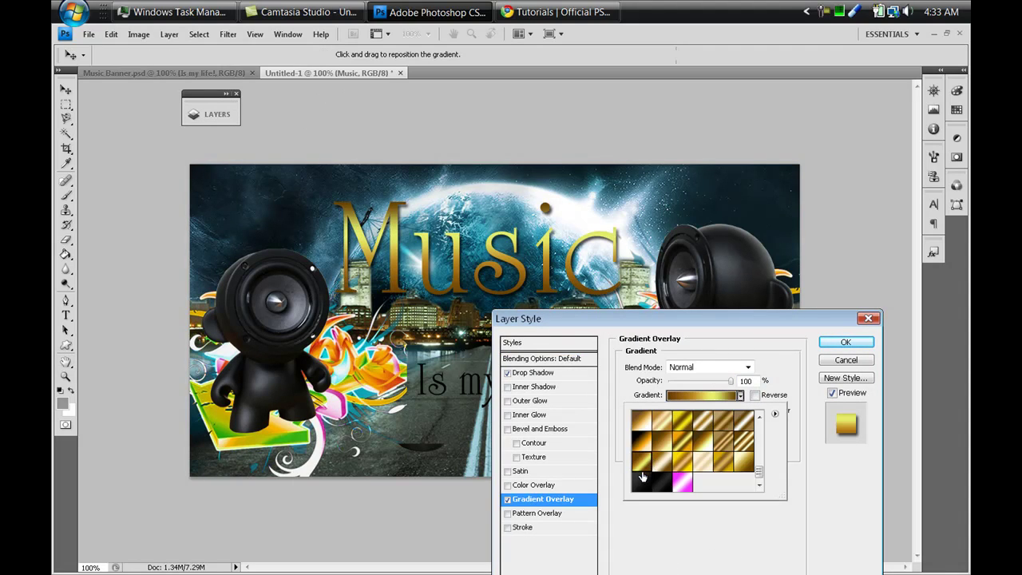
- Add a 1 px black stroke to Music and close the Layer Style dialog
{"action": "left_click", "coordinate": [557, 526]}
{"action": "left_click", "coordinate": [557, 527]}
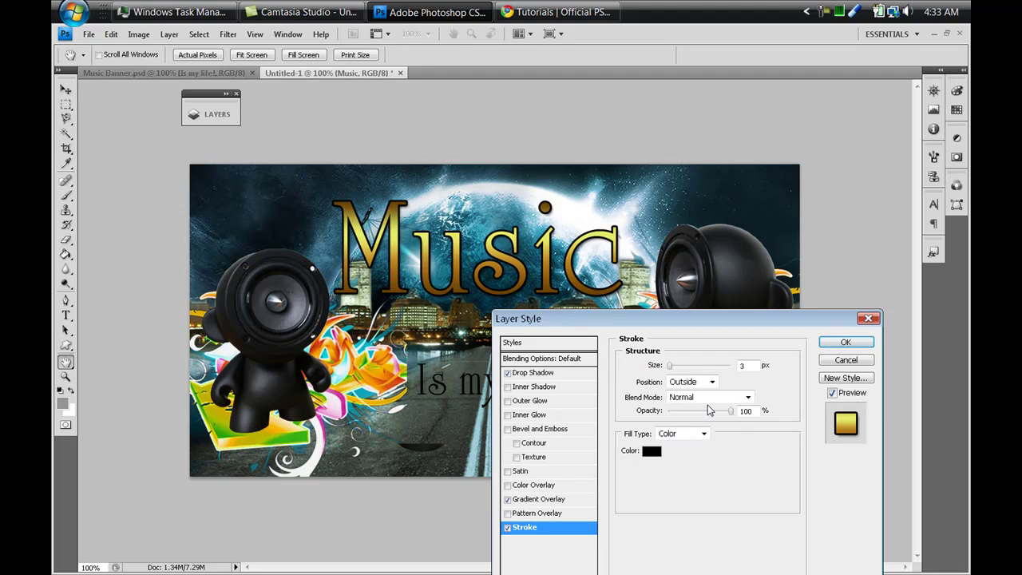
{"action": "left_click", "coordinate": [755, 366]}
{"action": "key", "text": "BackSpace"}
{"action": "type", "text": "1"}
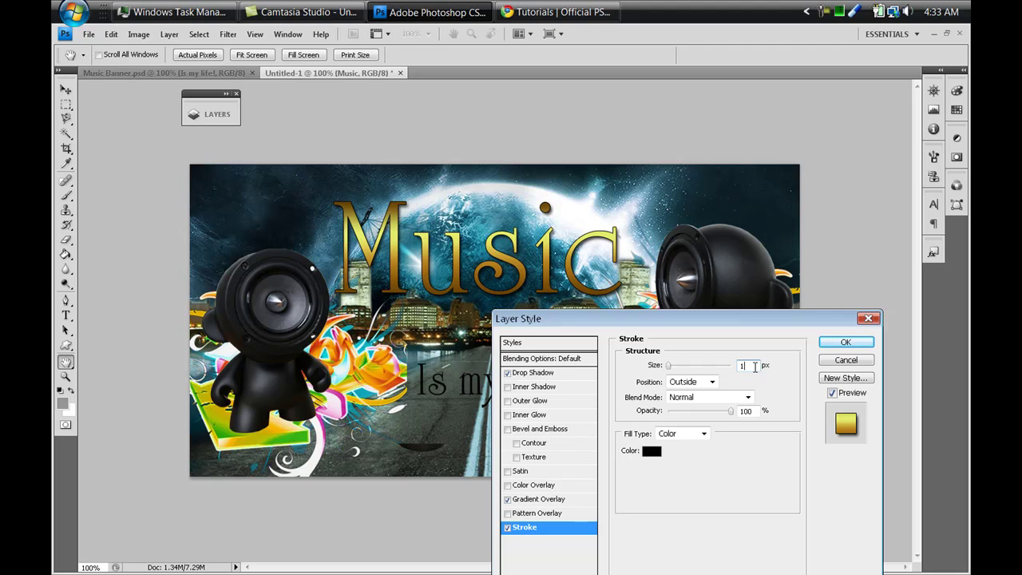
{"action": "left_click", "coordinate": [868, 319]}
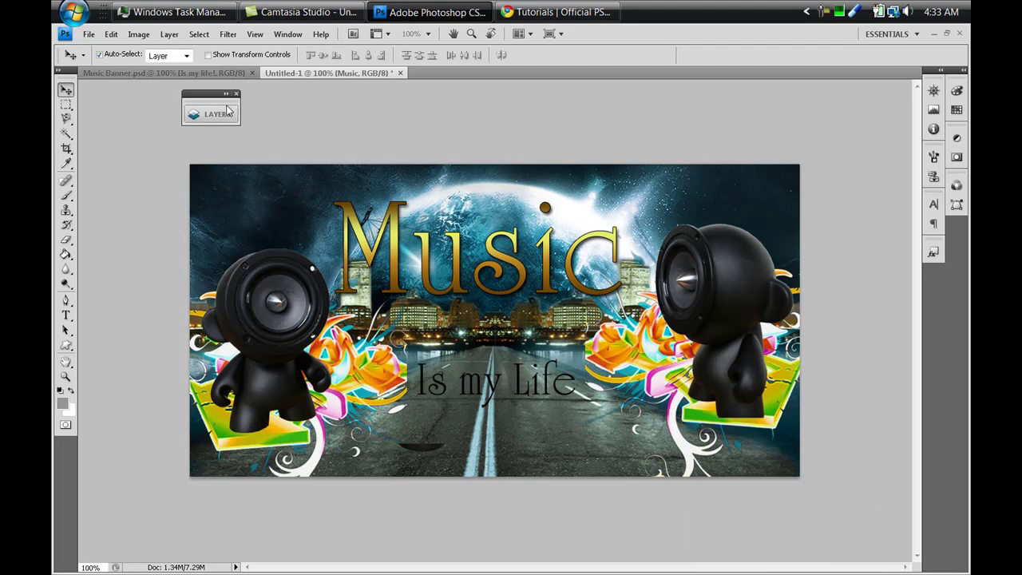
- Copy the Music layer style onto 'Is my Life' and collapse both effects lists
{"action": "left_click", "coordinate": [228, 111]}
{"action": "right_click", "coordinate": [358, 186]}
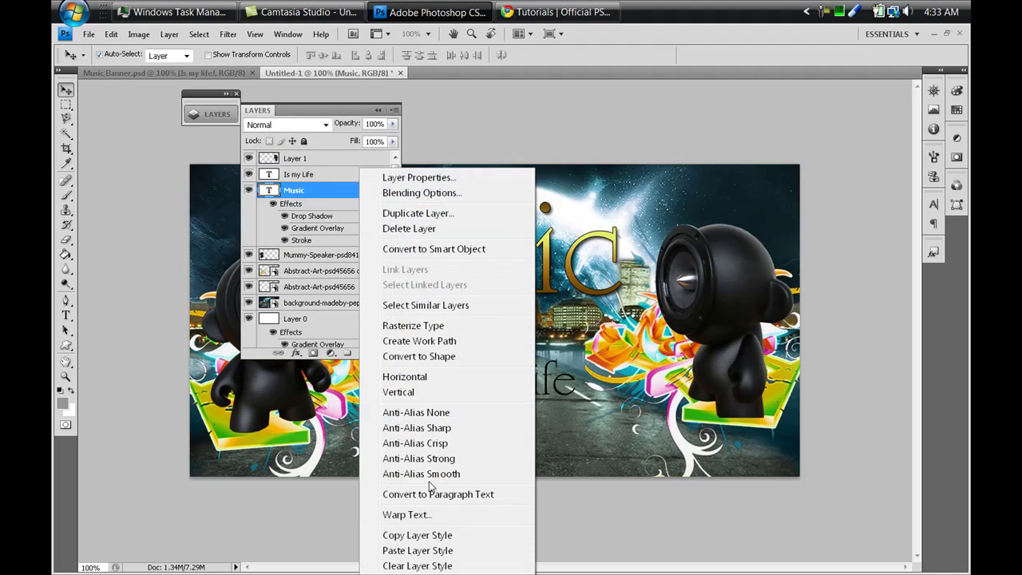
{"action": "left_click", "coordinate": [425, 533]}
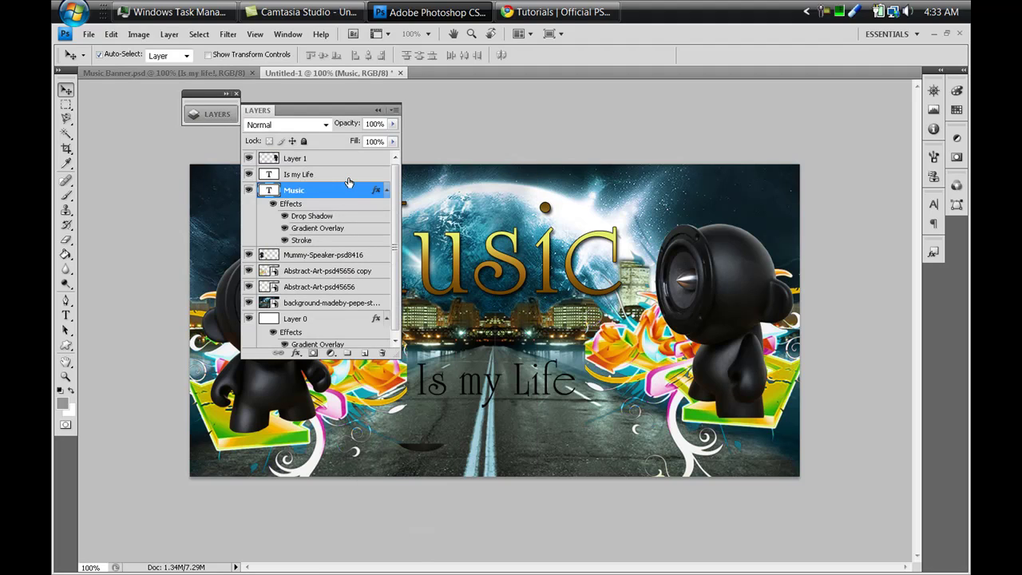
{"action": "right_click", "coordinate": [349, 174]}
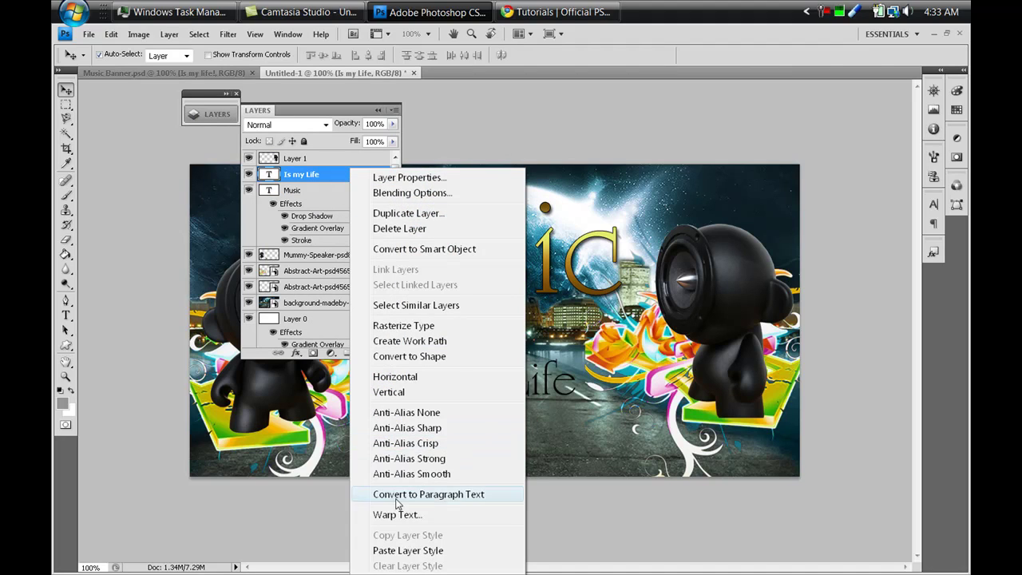
{"action": "left_click", "coordinate": [397, 550]}
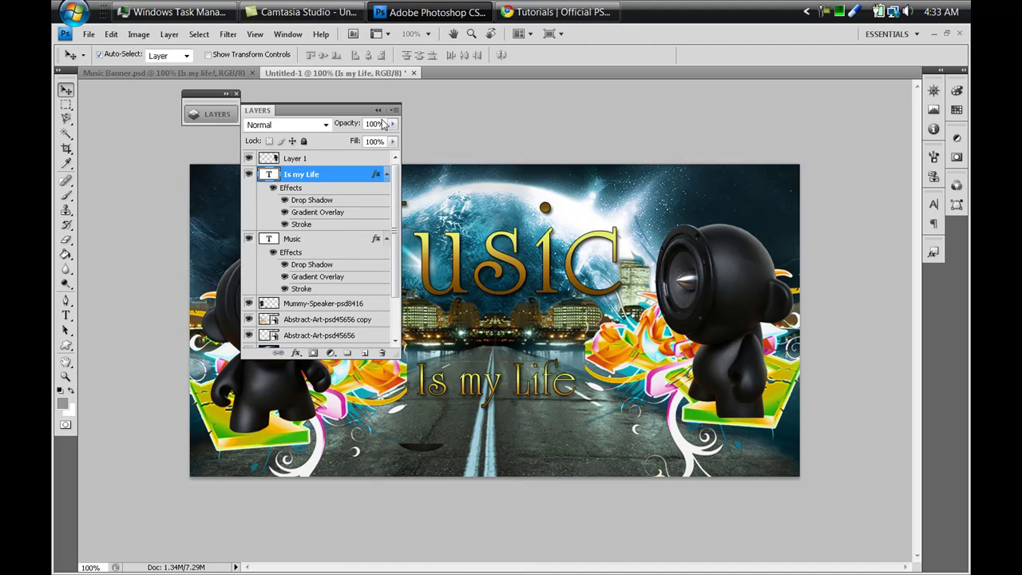
{"action": "left_click", "coordinate": [386, 175]}
{"action": "left_click", "coordinate": [387, 192]}
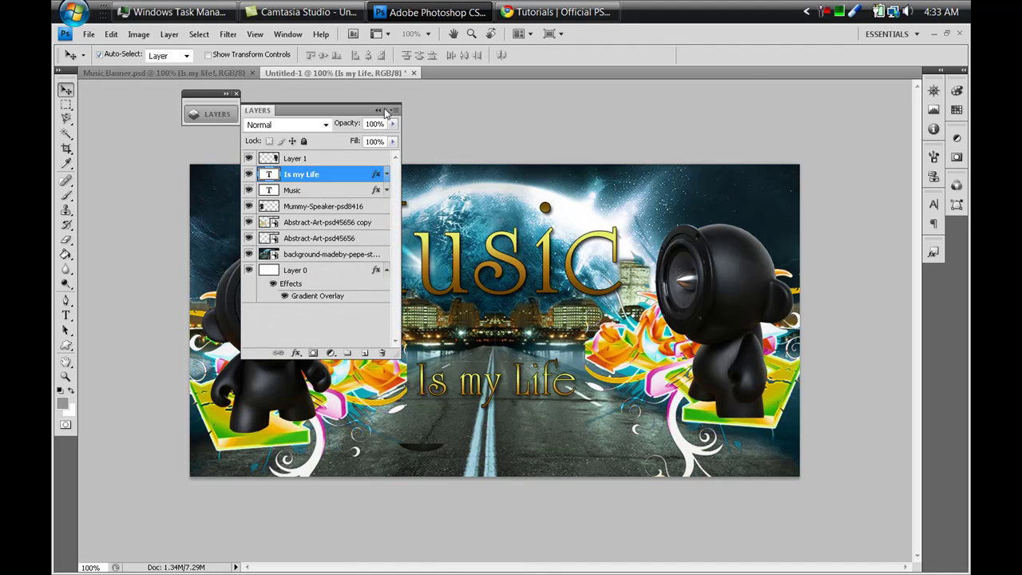
{"action": "left_click", "coordinate": [378, 110]}
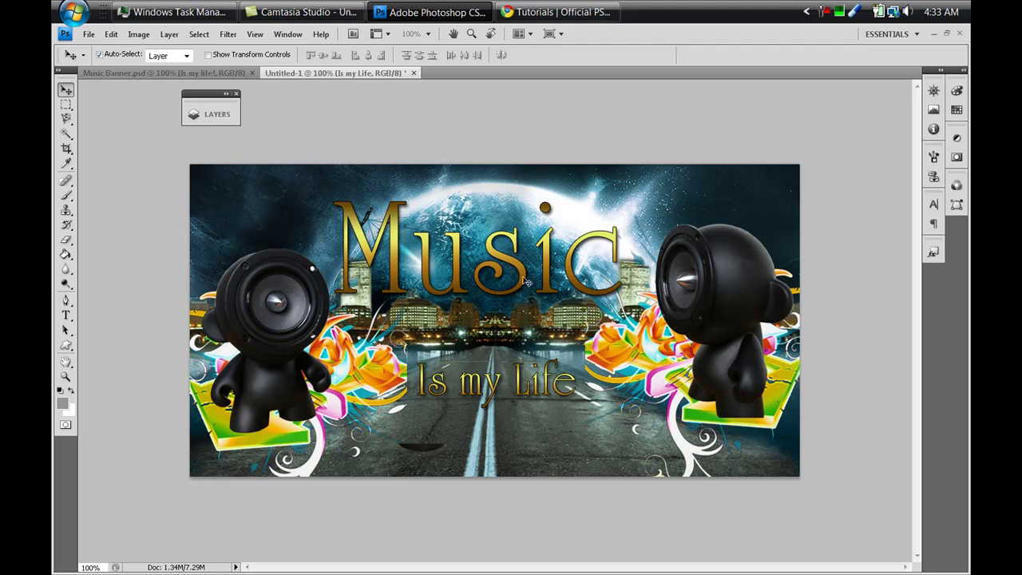
- Move Layer 0 above the background and set its Fill to 0%
{"action": "left_click", "coordinate": [214, 116]}
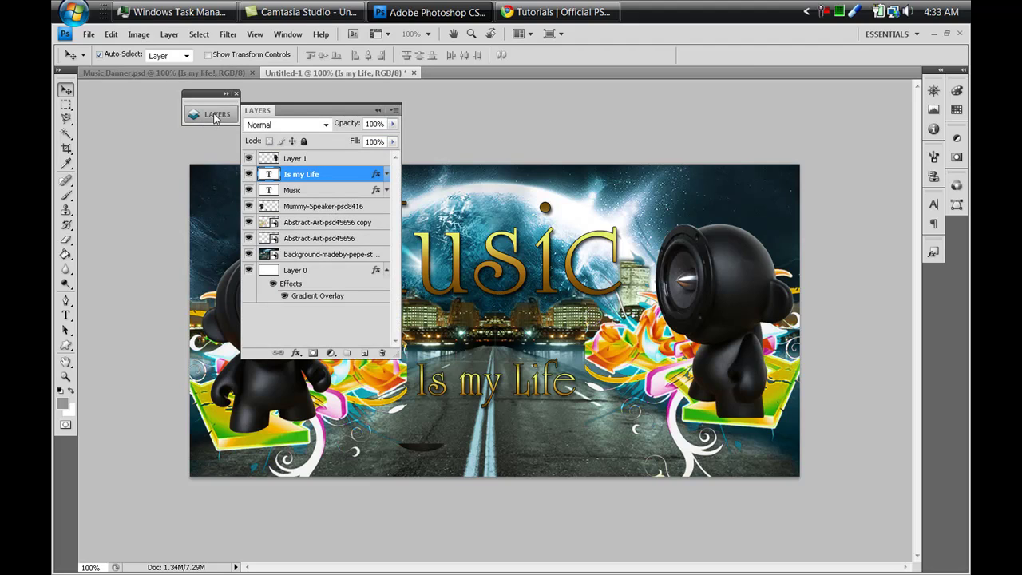
{"action": "left_click", "coordinate": [304, 271]}
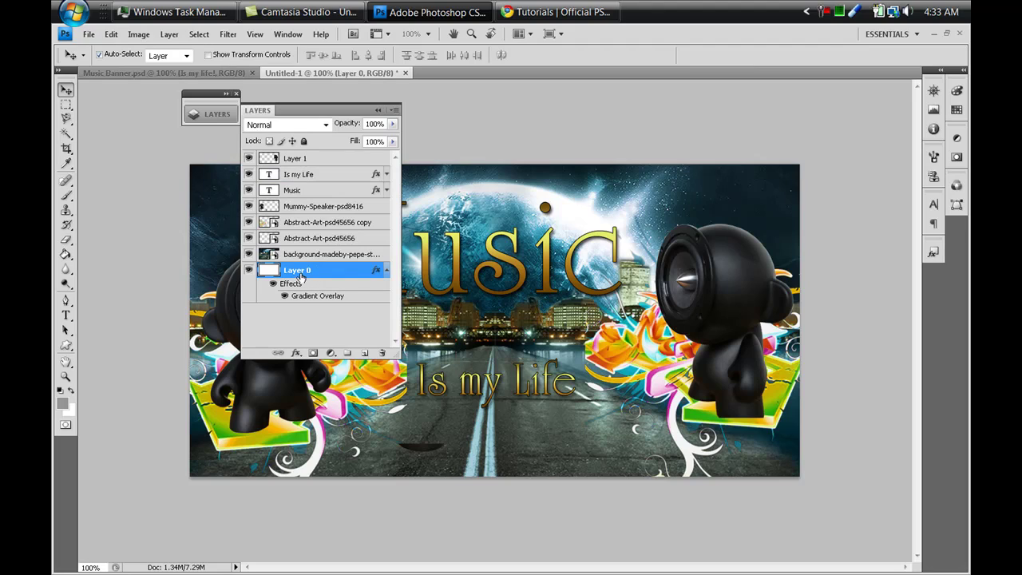
{"action": "left_click_drag", "start_coordinate": [339, 273], "coordinate": [331, 255]}
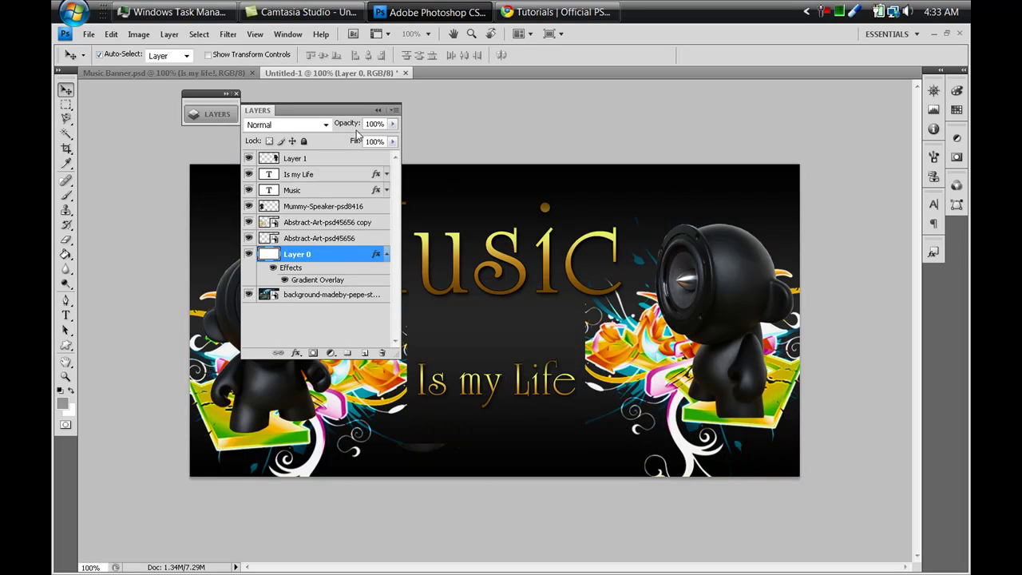
{"action": "left_click_drag", "start_coordinate": [358, 147], "coordinate": [338, 146]}
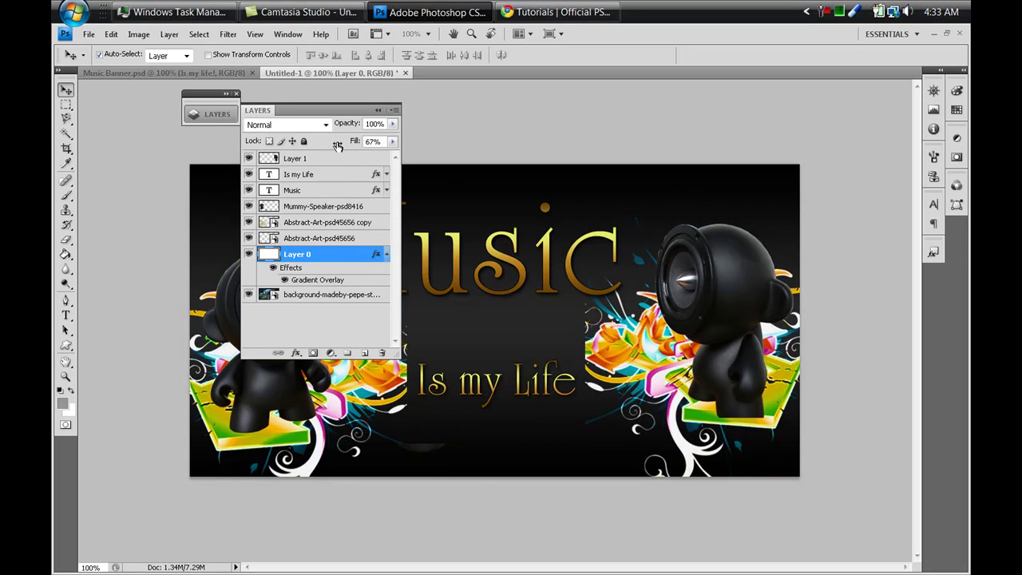
- In Layer 0's style, turn off Gradient Overlay and add an Inside stroke
{"action": "double_click", "coordinate": [377, 256]}
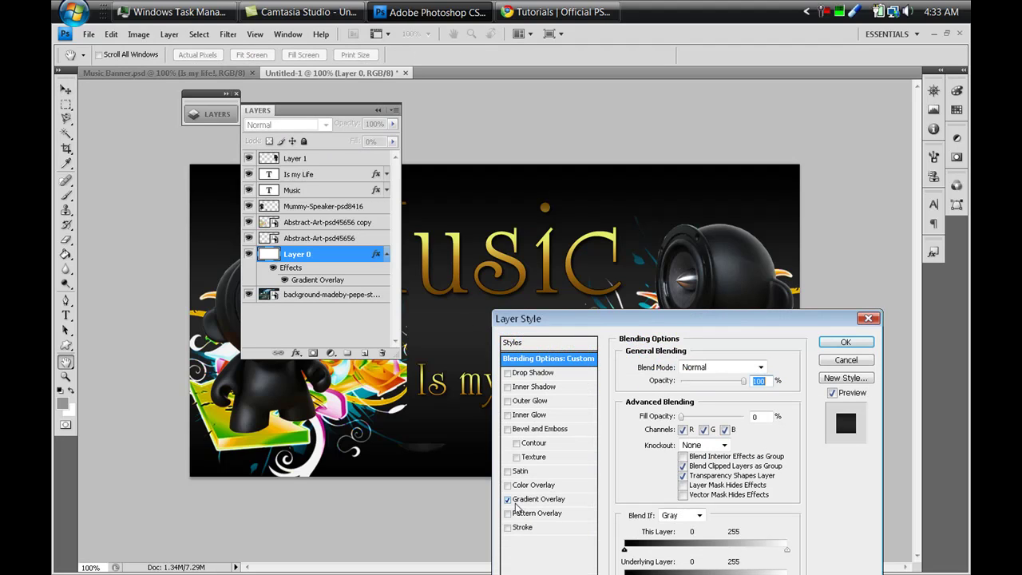
{"action": "left_click", "coordinate": [507, 499]}
{"action": "left_click", "coordinate": [515, 528]}
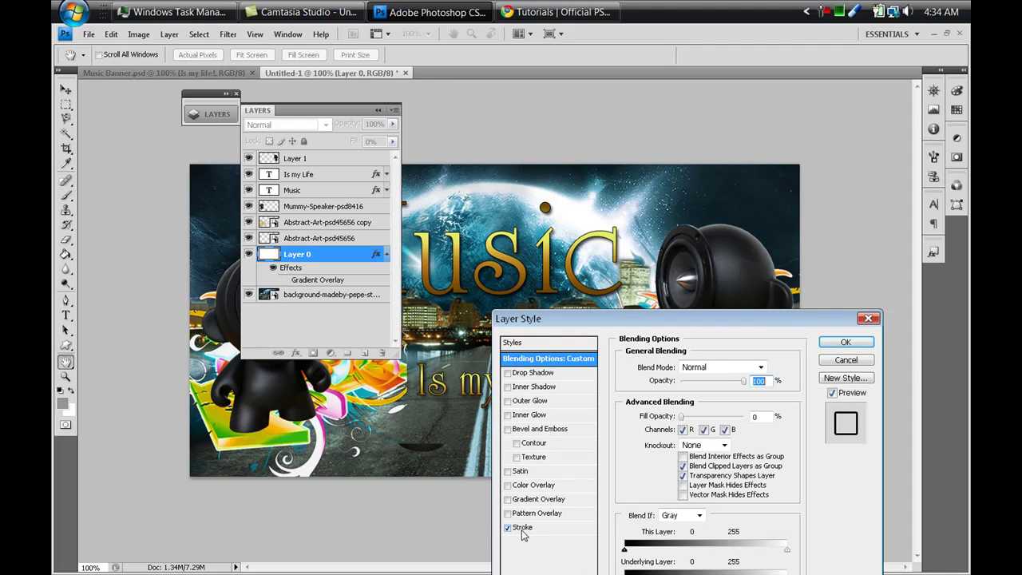
{"action": "left_click", "coordinate": [523, 528]}
{"action": "left_click", "coordinate": [711, 382]}
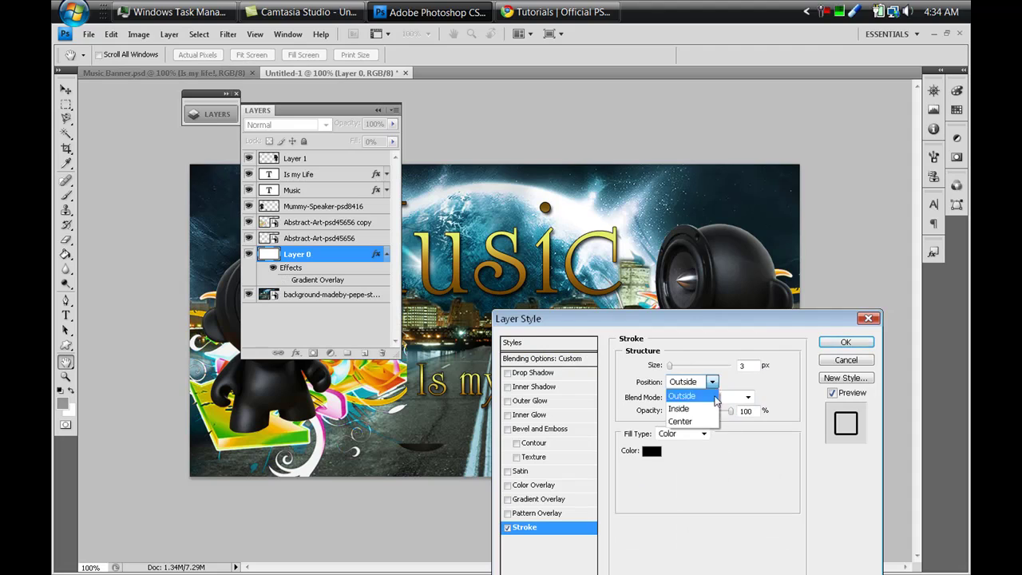
{"action": "left_click", "coordinate": [713, 409]}
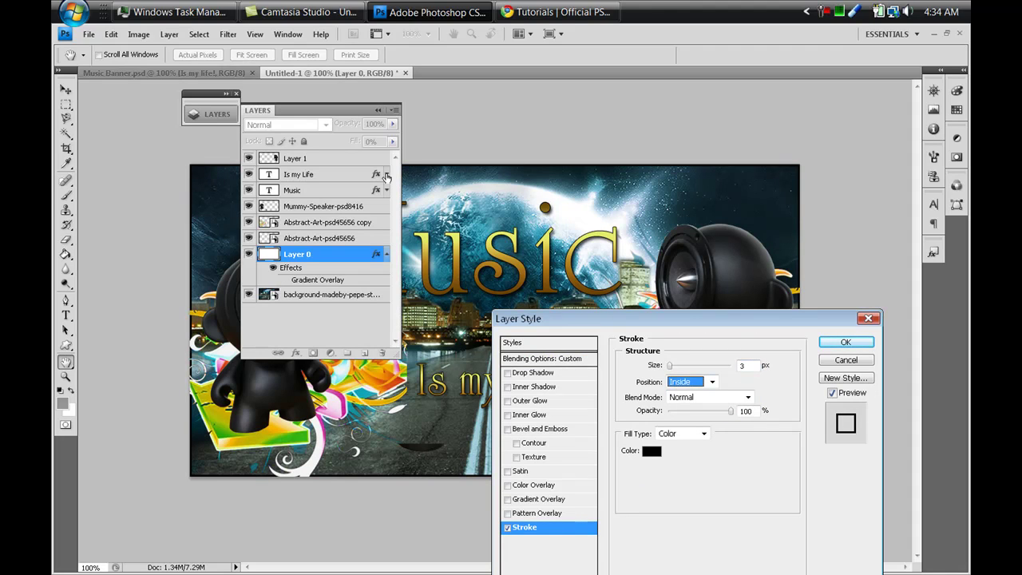
{"action": "left_click", "coordinate": [376, 109]}
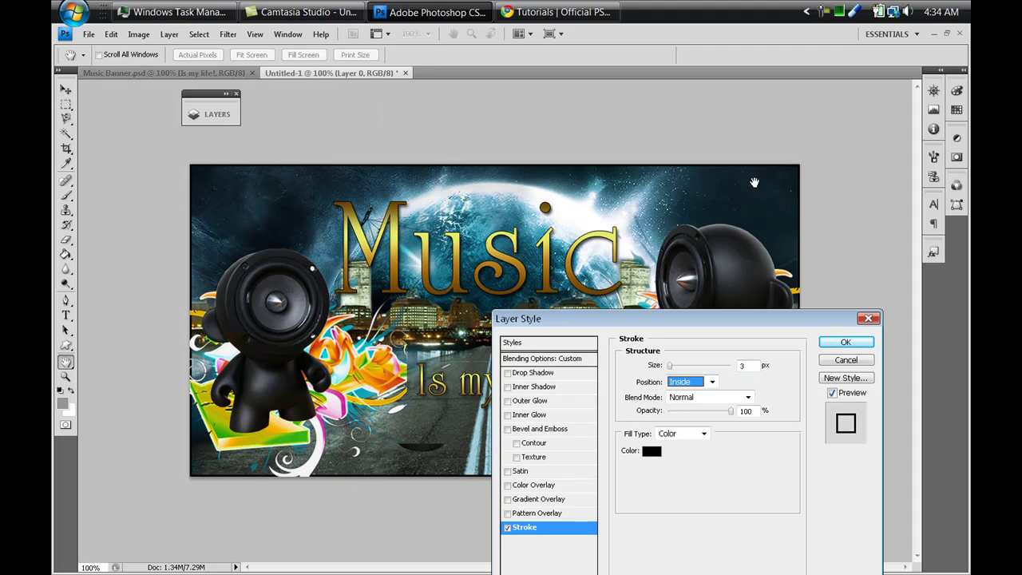
{"action": "key", "text": "shift+Tab"}
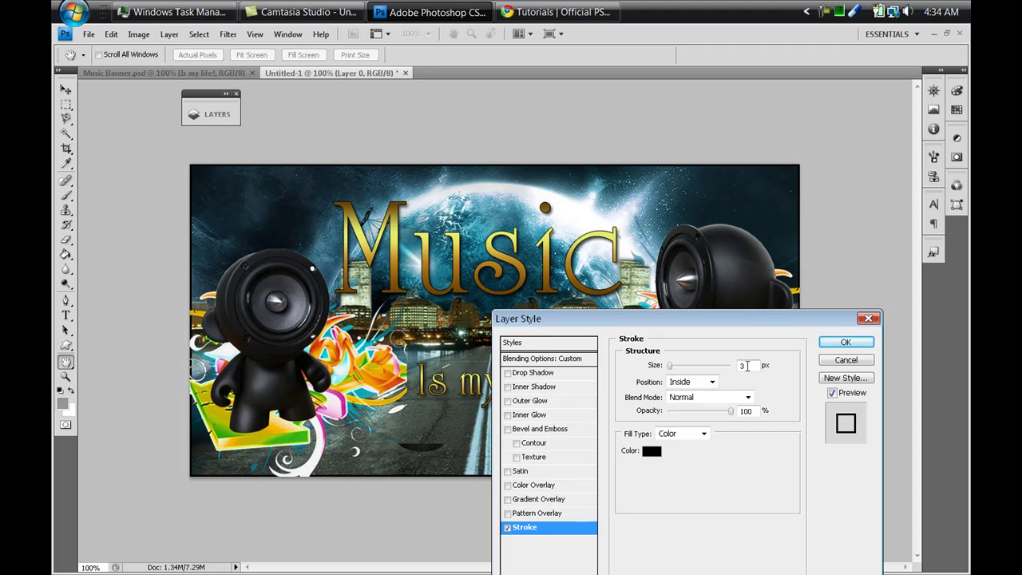
- Confirm a 2 px border stroke, then type 'MikesDesign' near the banner bottom
{"action": "type", "text": "2"}
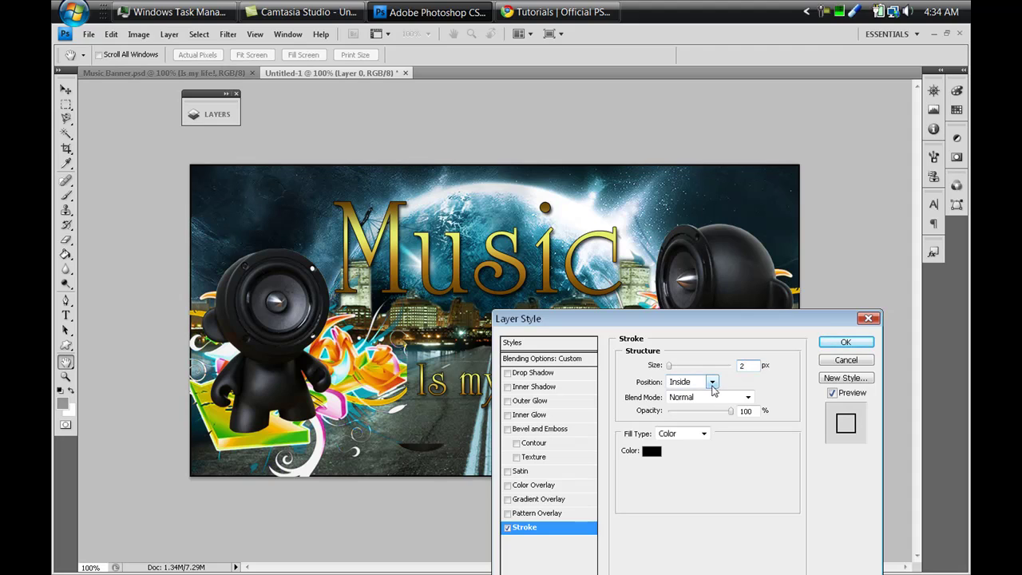
{"action": "left_click", "coordinate": [828, 341]}
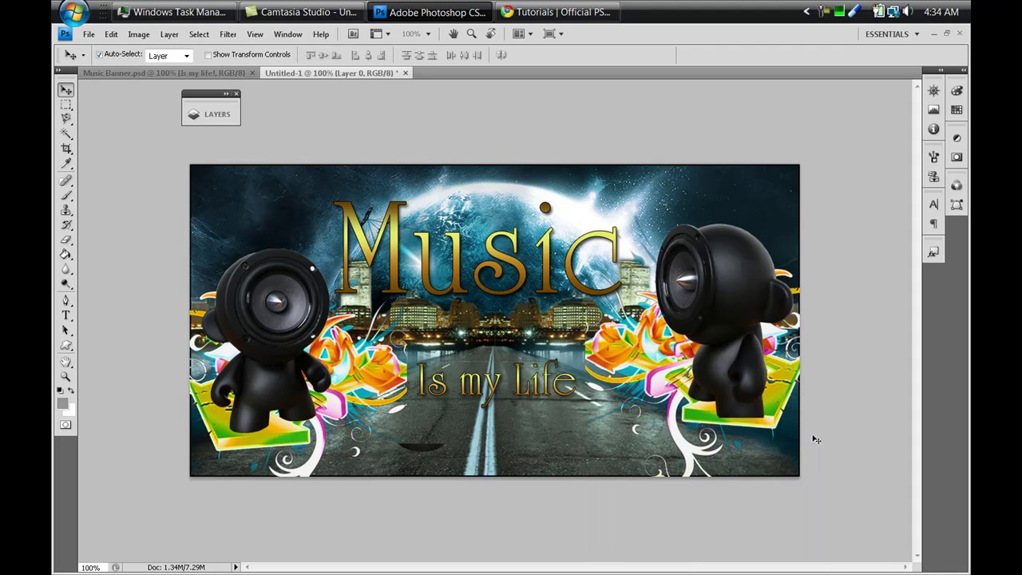
{"action": "left_click", "coordinate": [66, 315]}
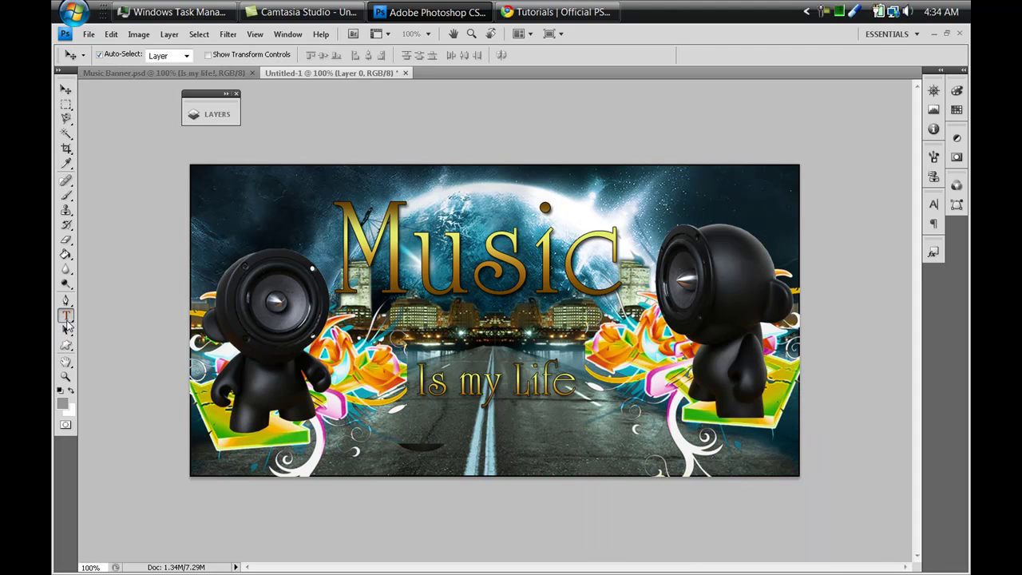
{"action": "left_click", "coordinate": [387, 466]}
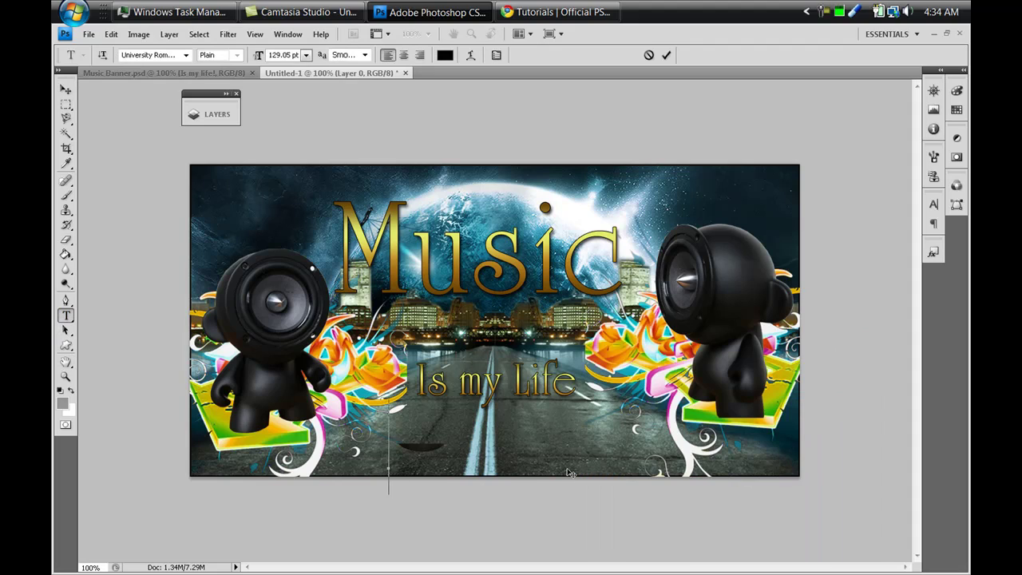
{"action": "type", "text": "Mi"}
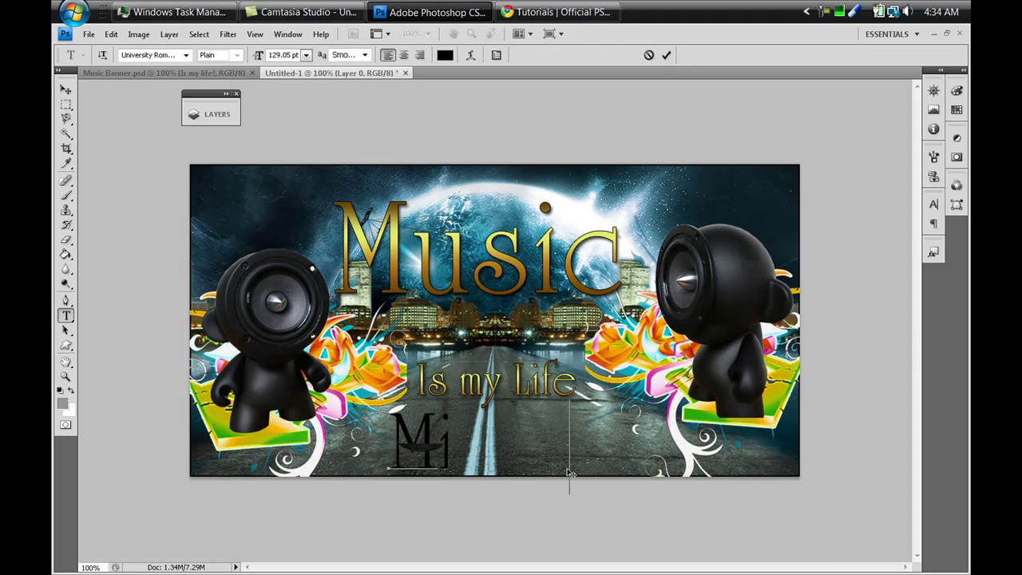
{"action": "type", "text": "kesDesign"}
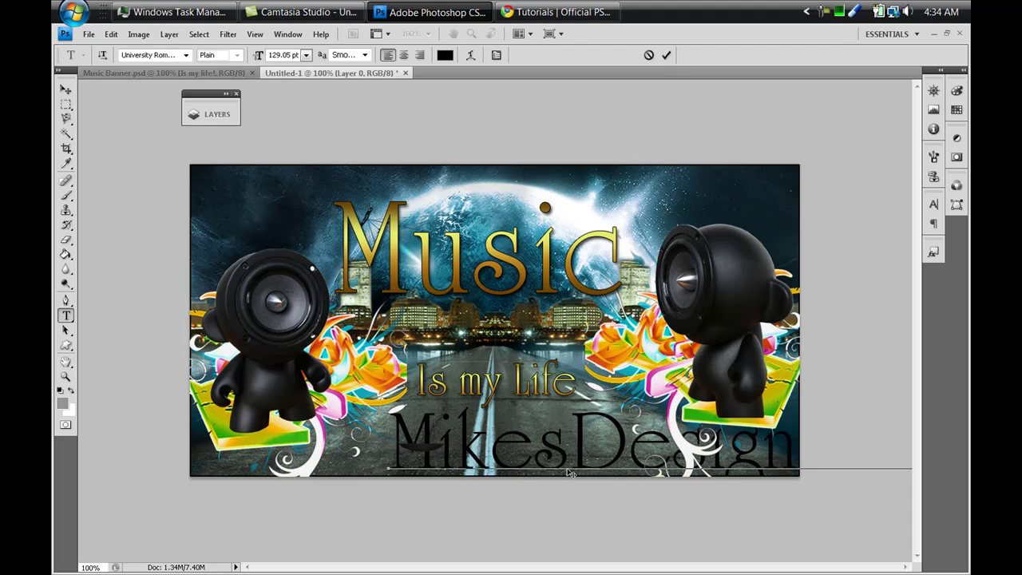
- Set the credit text's font size to 50 pt
{"action": "key", "text": "ctrl+a"}
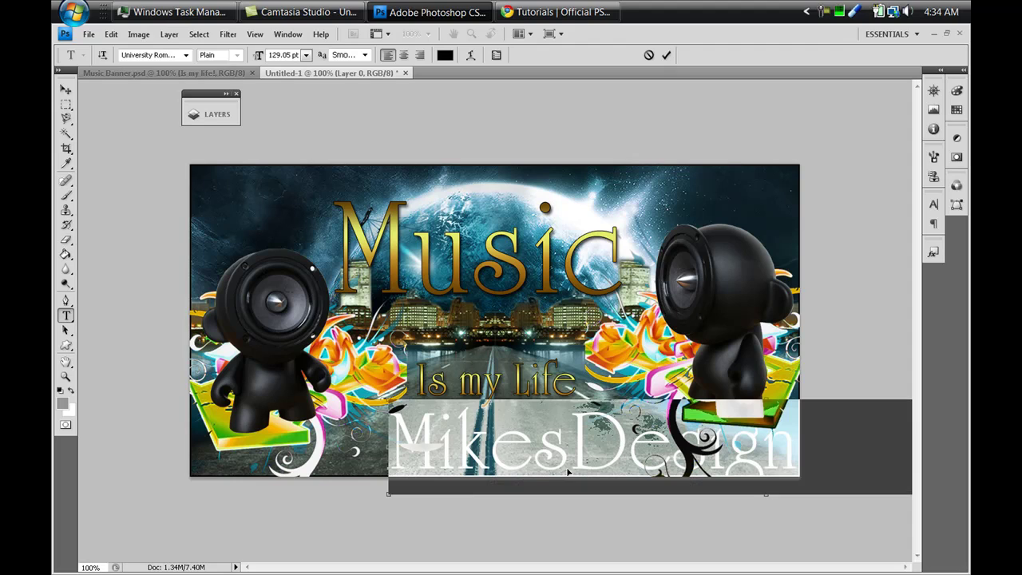
{"action": "double_click", "coordinate": [273, 55]}
{"action": "type", "text": "500"}
{"action": "key", "text": "Return"}
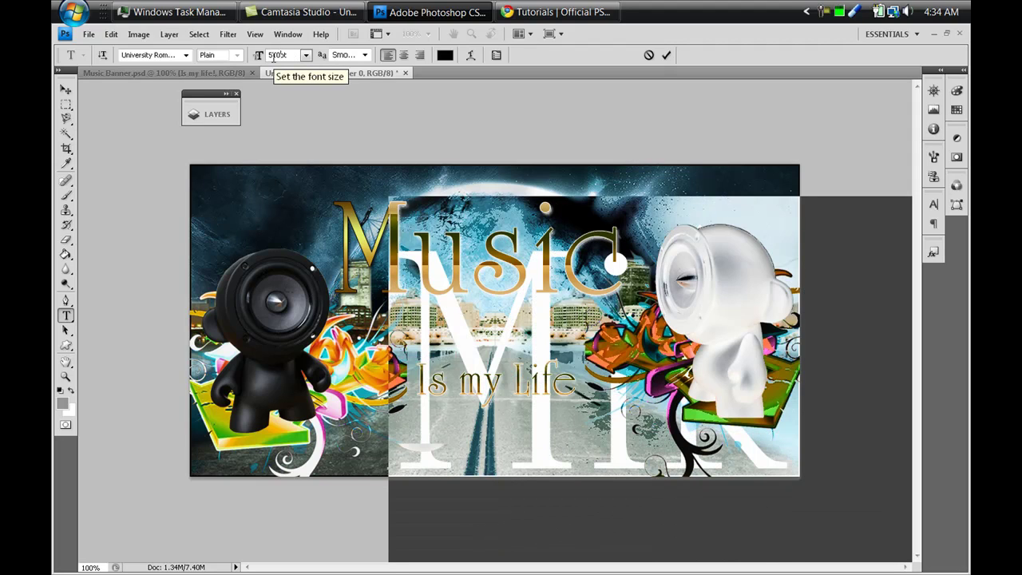
{"action": "type", "text": "50"}
{"action": "key", "text": "Return"}
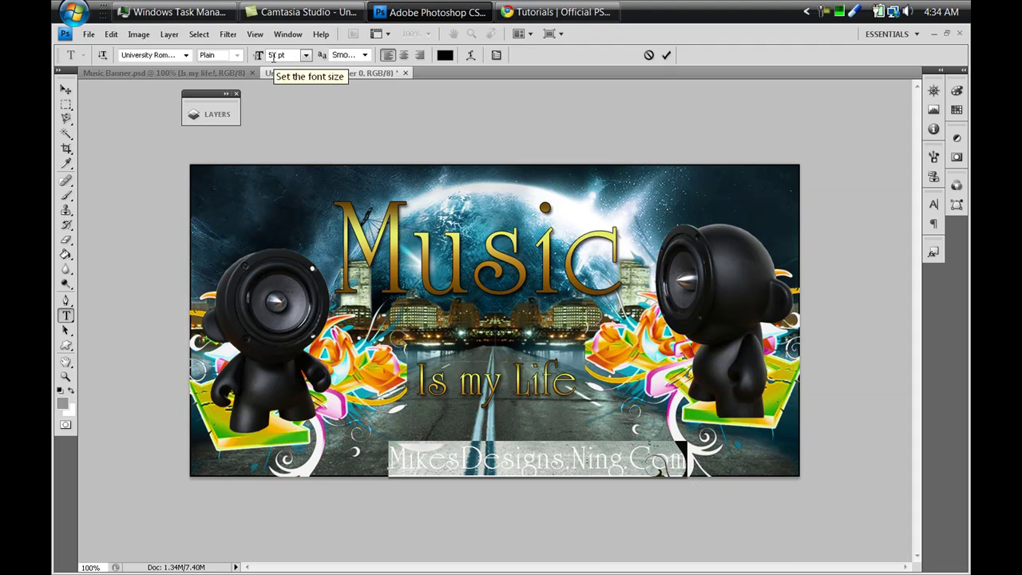
- Scale the MikesDesigns.Ning.Com credit to about 65.6% and centre it along the bottom edge
{"action": "left_click", "coordinate": [65, 89]}
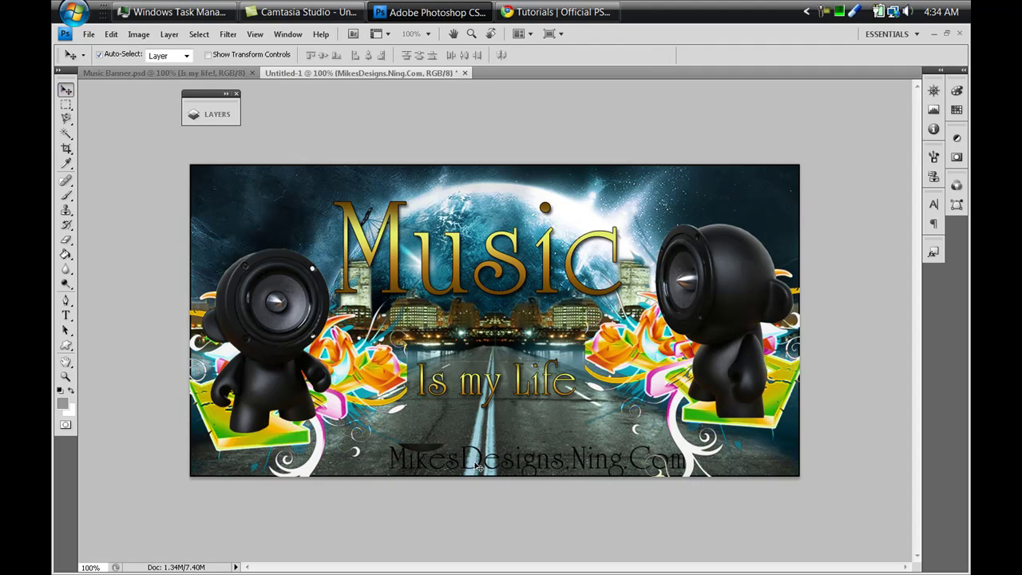
{"action": "left_click_drag", "start_coordinate": [460, 465], "coordinate": [437, 466]}
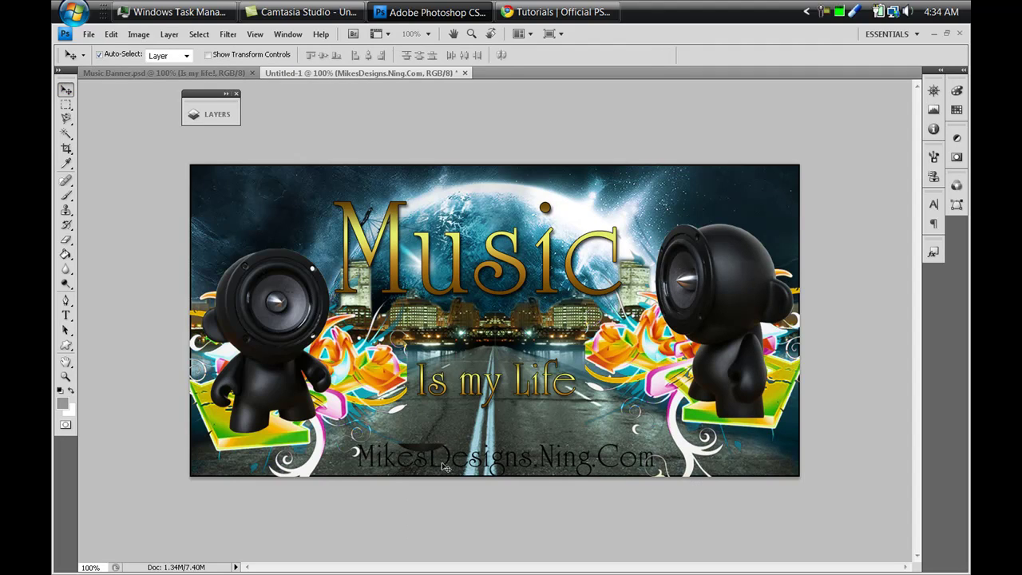
{"action": "key", "text": "ctrl+t"}
{"action": "left_click_drag", "start_coordinate": [356, 475], "coordinate": [405, 476]}
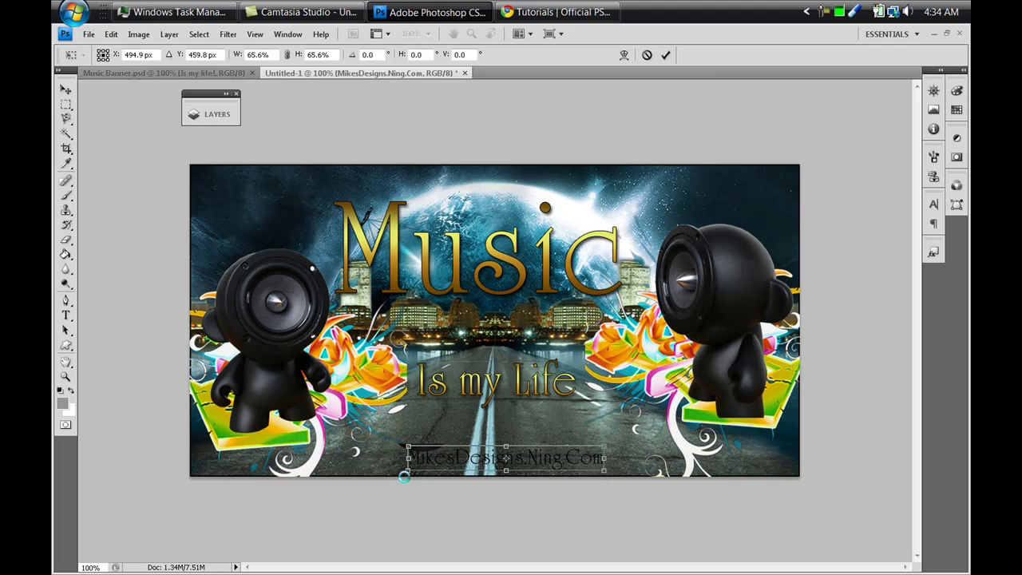
{"action": "key", "text": "Return"}
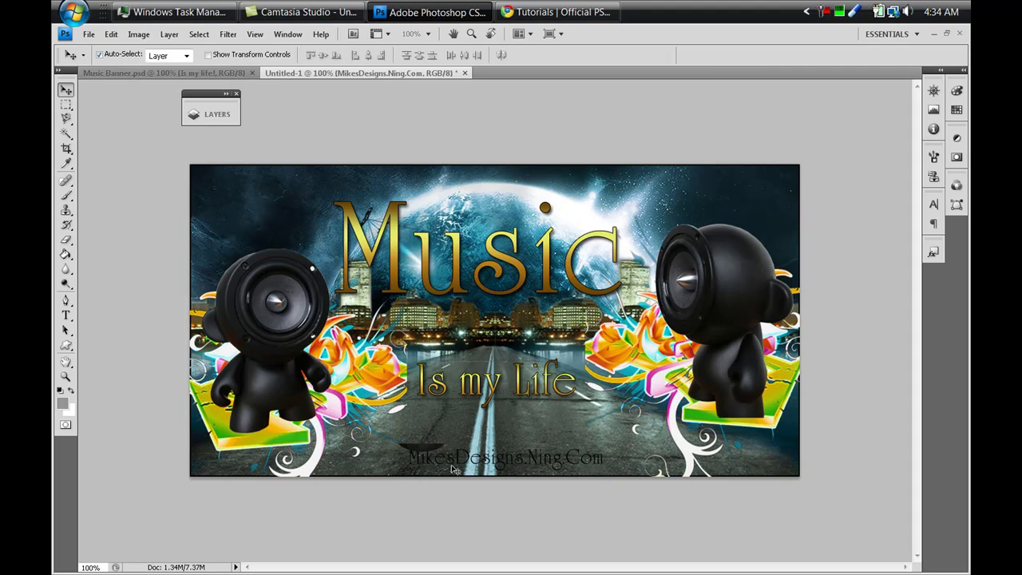
{"action": "left_click_drag", "start_coordinate": [463, 461], "coordinate": [441, 463]}
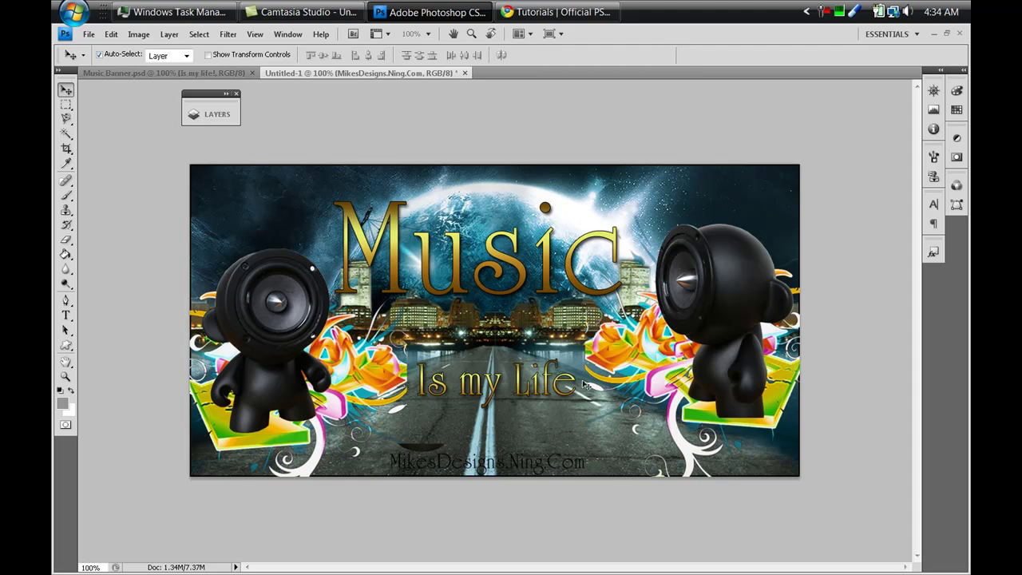